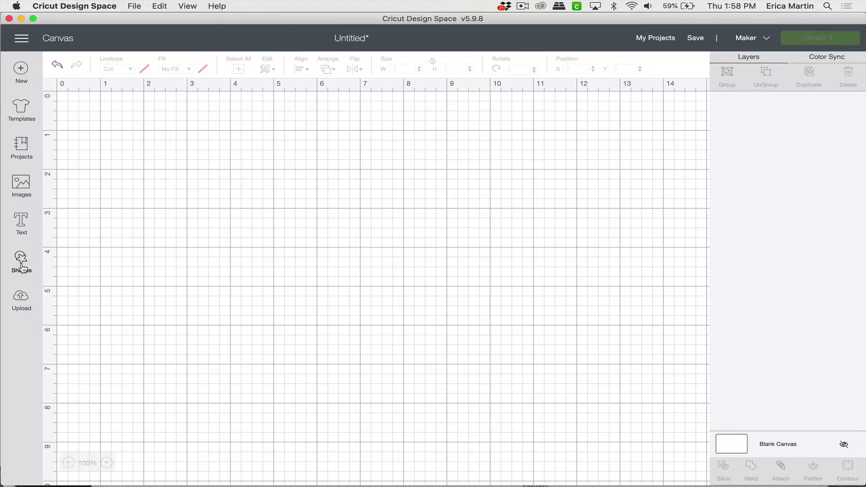
- Add a square from Shapes and drag it toward the top-left of the canvas
{"action": "left_click", "coordinate": [22, 266]}
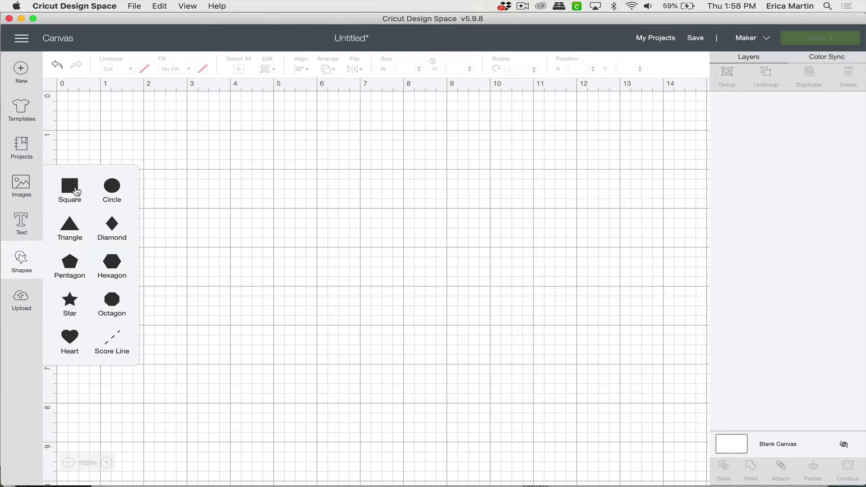
{"action": "left_click", "coordinate": [70, 190]}
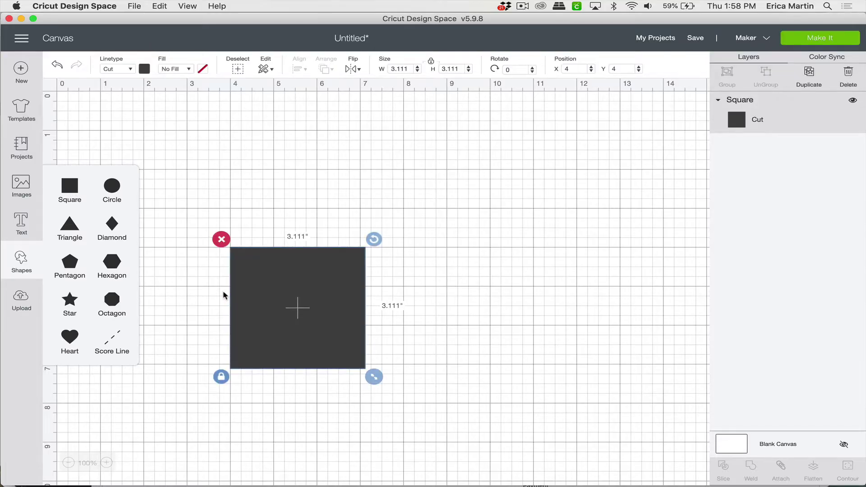
{"action": "left_click_drag", "start_coordinate": [254, 293], "coordinate": [214, 206]}
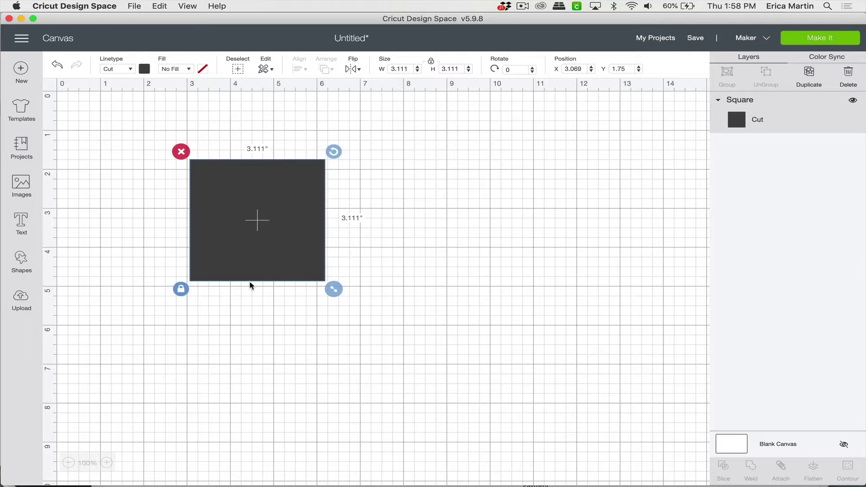
- Unlock proportions, resize the square to 10 in wide by 5 in high, and shift it left
{"action": "left_click", "coordinate": [181, 290]}
{"action": "left_click", "coordinate": [399, 68]}
{"action": "type", "text": "10"}
{"action": "key", "text": "Return"}
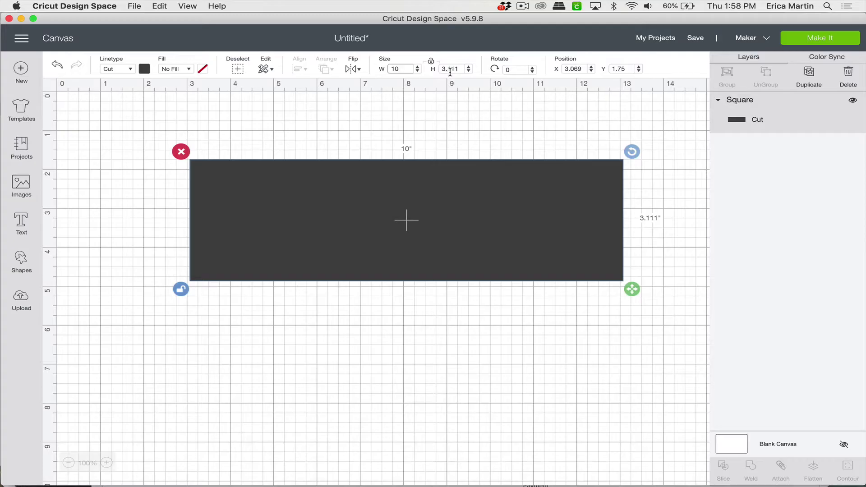
{"action": "left_click", "coordinate": [453, 70]}
{"action": "type", "text": "5"}
{"action": "key", "text": "Return"}
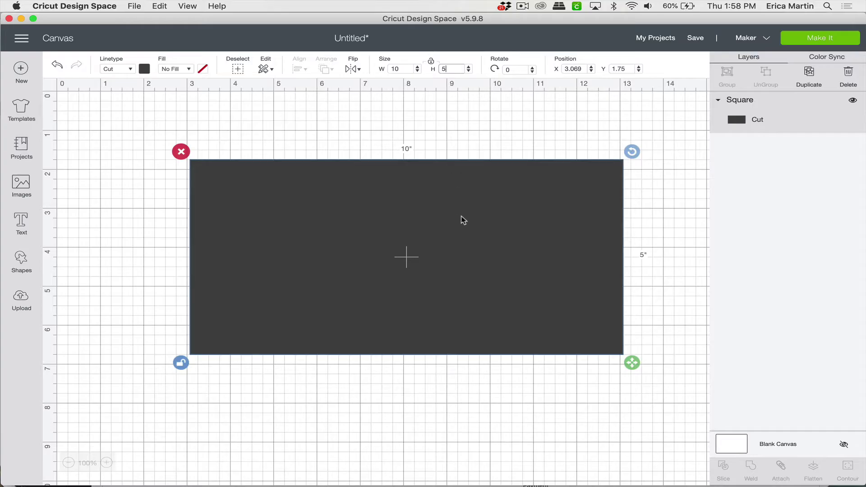
{"action": "left_click_drag", "start_coordinate": [460, 217], "coordinate": [398, 214]}
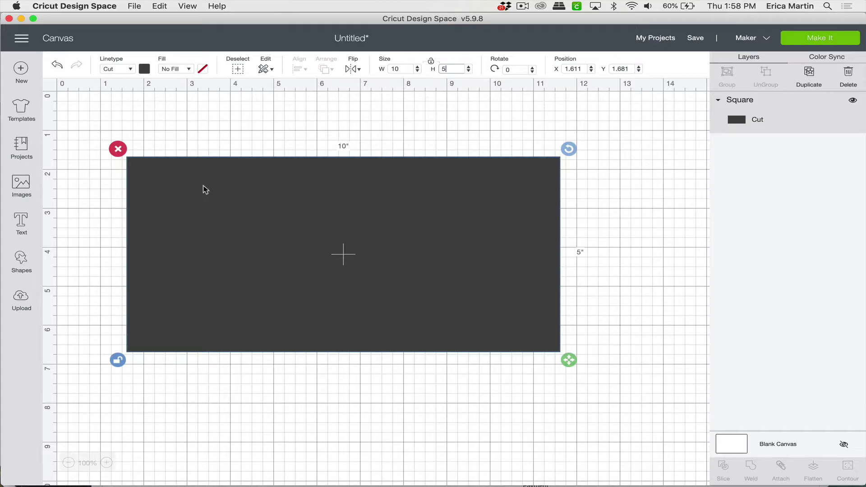
- Change the 10 x 5 in rectangle's colour from dark gray to pink
{"action": "left_click", "coordinate": [144, 69]}
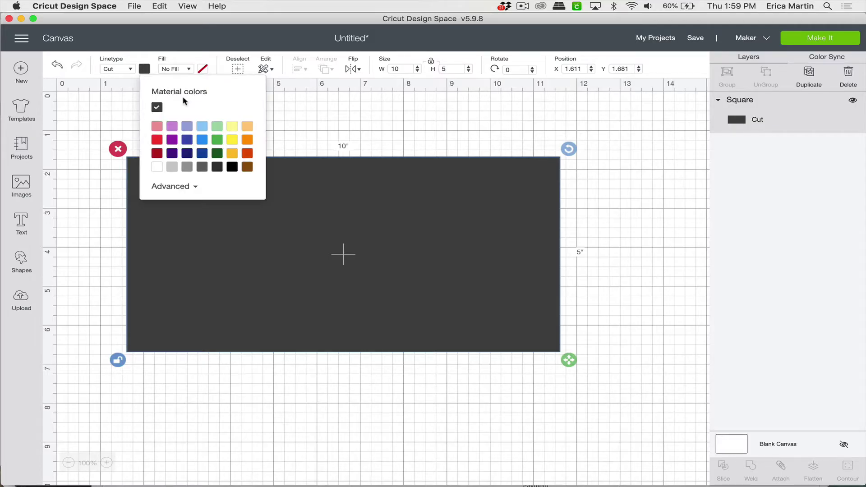
{"action": "left_click", "coordinate": [156, 128]}
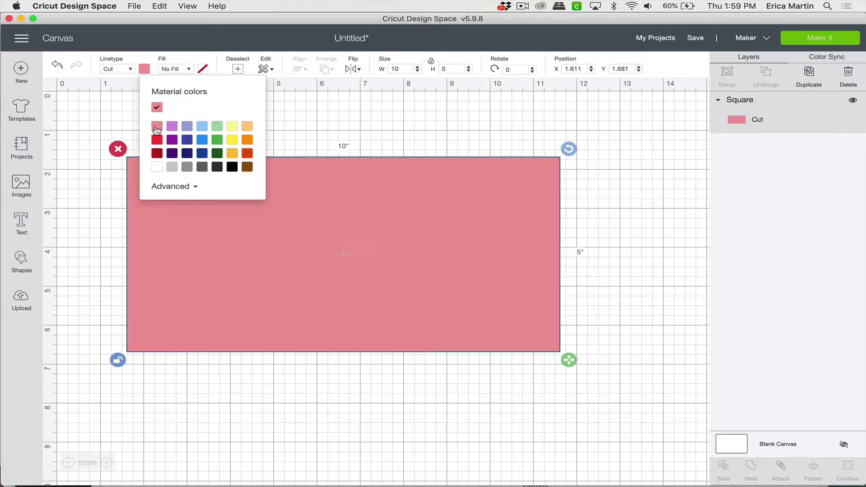
{"action": "left_click", "coordinate": [352, 136]}
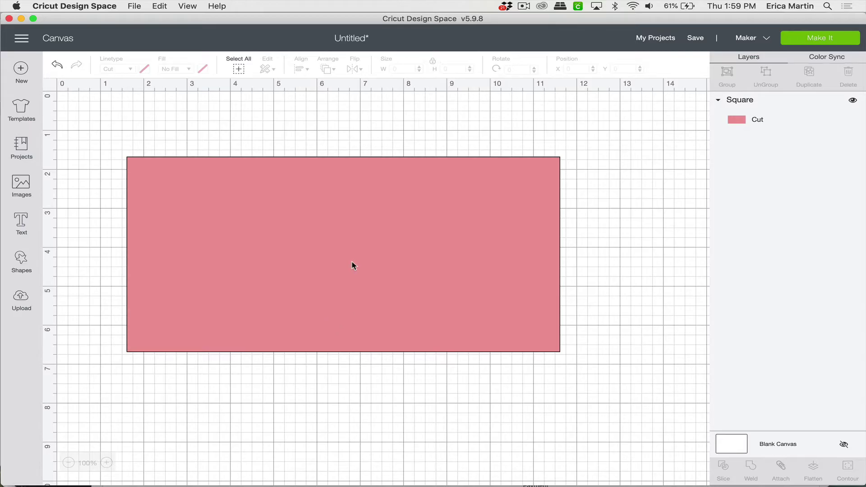
- Add a score line onto the rectangle and stretch it to the rectangle's full height
{"action": "left_click", "coordinate": [23, 261]}
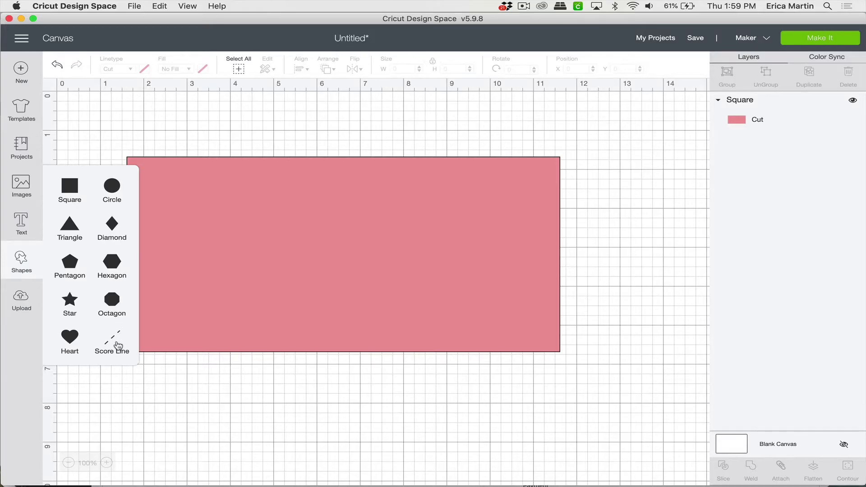
{"action": "left_click", "coordinate": [118, 346]}
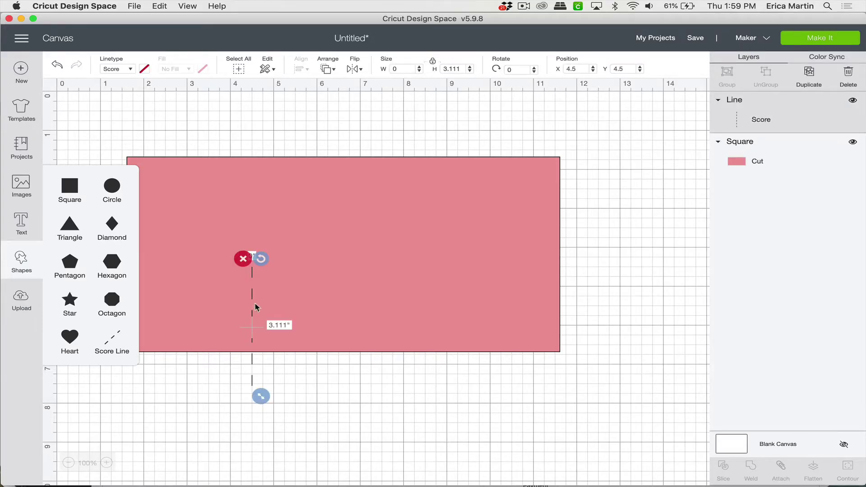
{"action": "left_click_drag", "start_coordinate": [253, 299], "coordinate": [344, 192]}
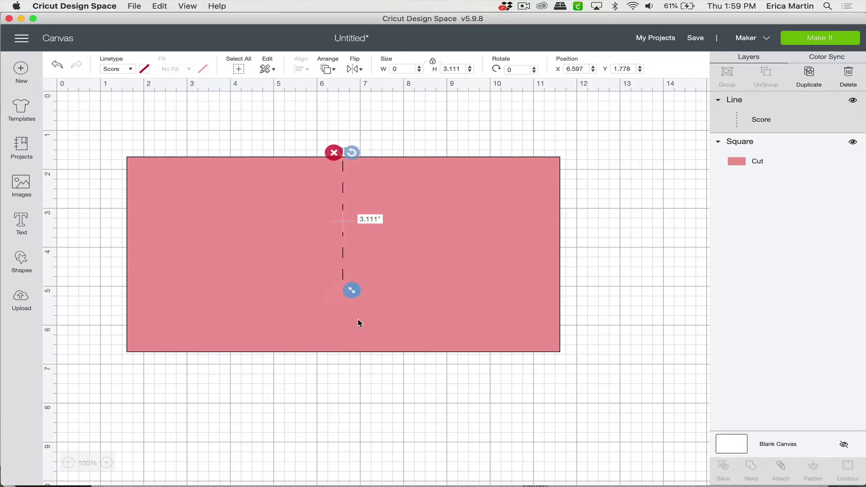
{"action": "left_click_drag", "start_coordinate": [353, 292], "coordinate": [356, 362]}
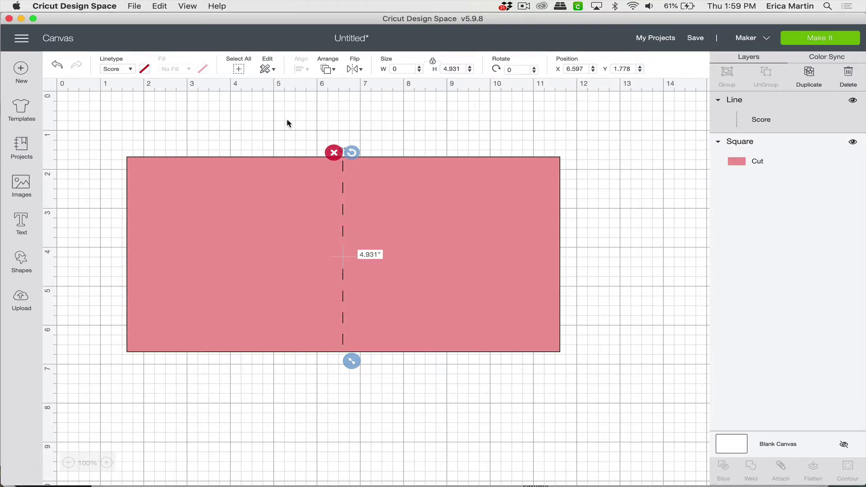
- Center the score line horizontally on the rectangle
{"action": "left_click_drag", "start_coordinate": [285, 119], "coordinate": [384, 182]}
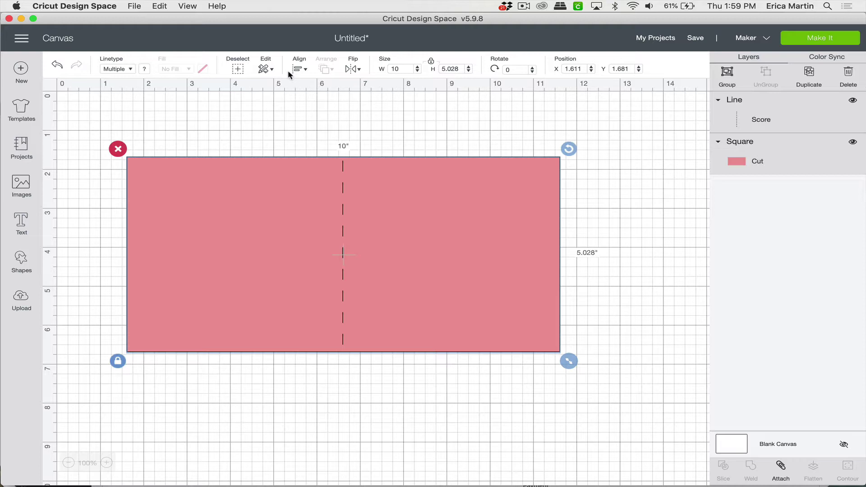
{"action": "left_click", "coordinate": [303, 71]}
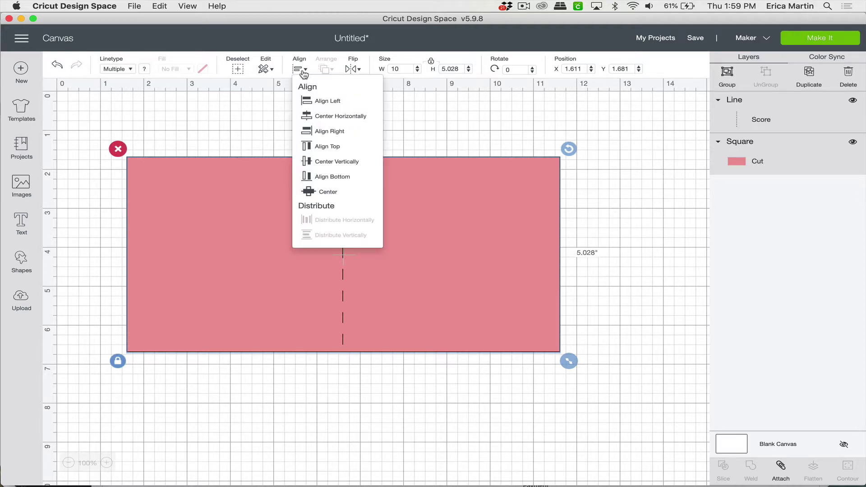
{"action": "left_click", "coordinate": [321, 116]}
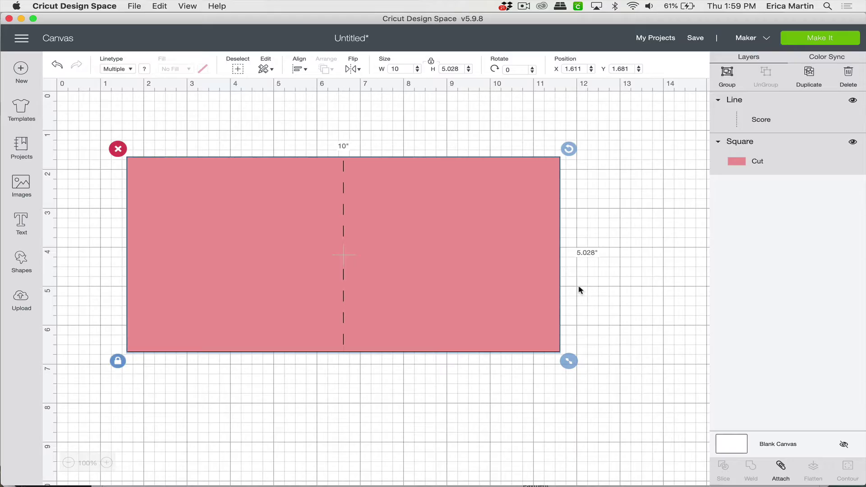
- Add a heart shape and position it on the right half of the pink rectangle
{"action": "left_click", "coordinate": [90, 294]}
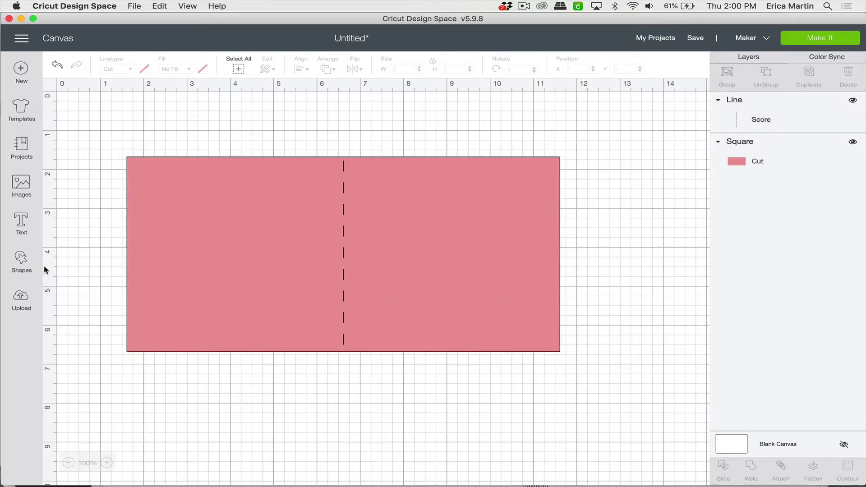
{"action": "left_click", "coordinate": [21, 260]}
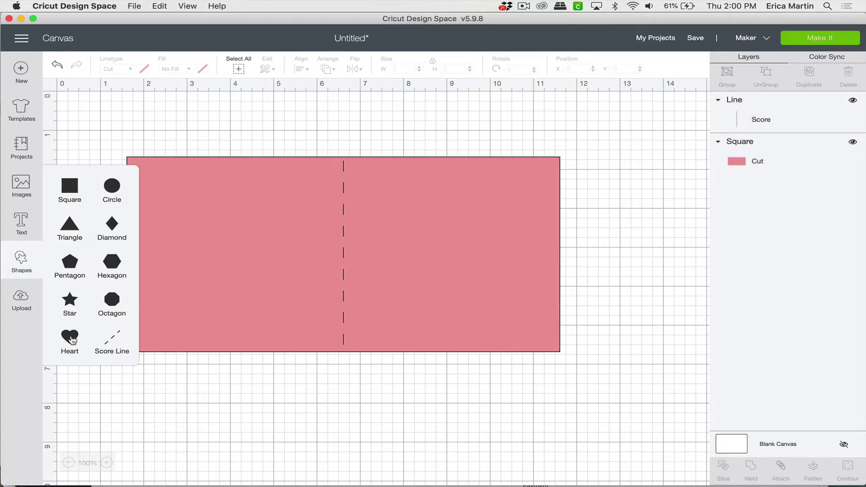
{"action": "left_click", "coordinate": [70, 337]}
{"action": "left_click_drag", "start_coordinate": [290, 342], "coordinate": [393, 249]}
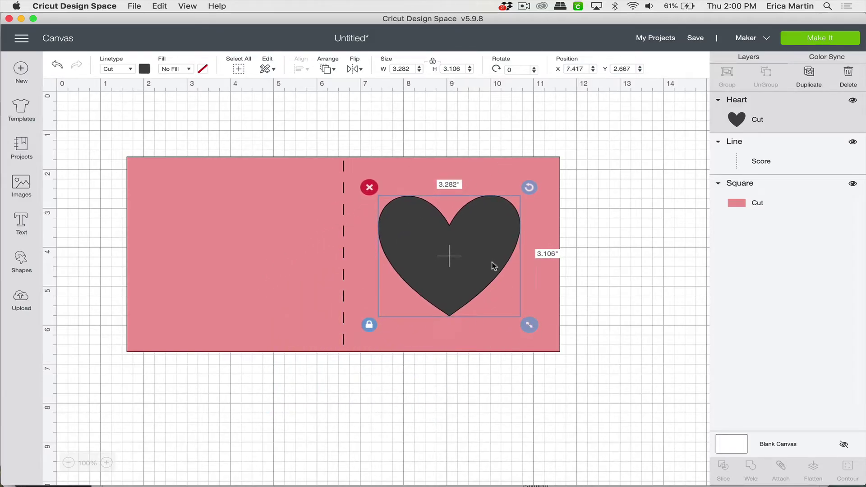
{"action": "left_click_drag", "start_coordinate": [493, 264], "coordinate": [495, 263]}
{"action": "left_click", "coordinate": [602, 274]}
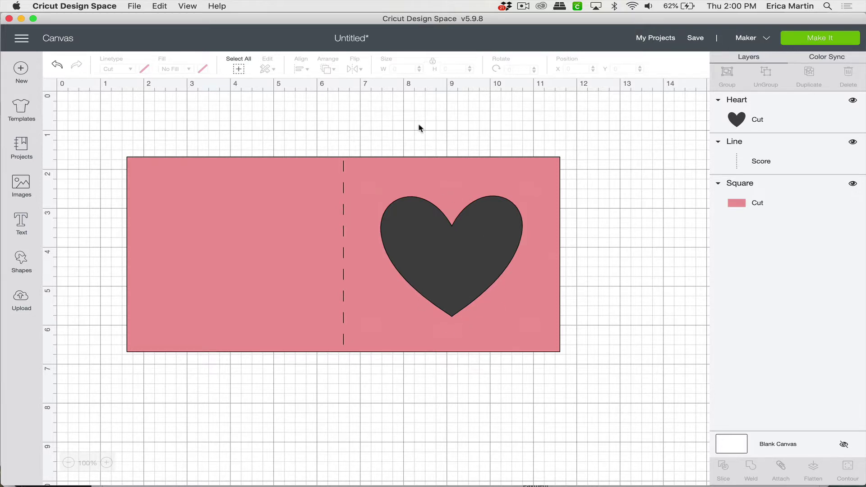
- Slice the heart out of the pink rectangle and delete both leftover heart pieces
{"action": "left_click_drag", "start_coordinate": [417, 123], "coordinate": [480, 233]}
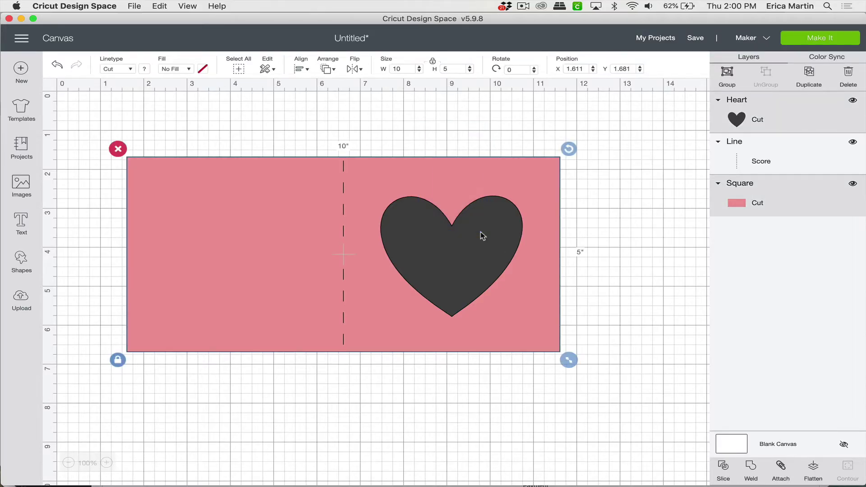
{"action": "left_click", "coordinate": [726, 471]}
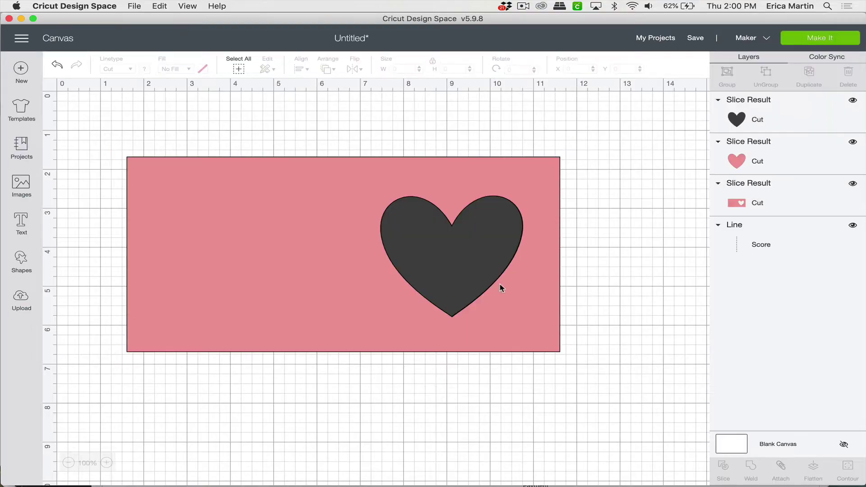
{"action": "left_click", "coordinate": [461, 267]}
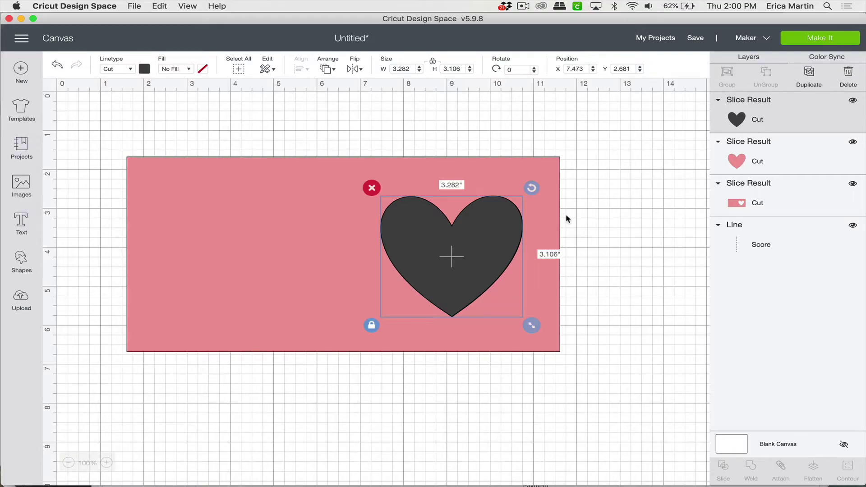
{"action": "left_click_drag", "start_coordinate": [485, 238], "coordinate": [708, 215]}
{"action": "left_click", "coordinate": [490, 253]}
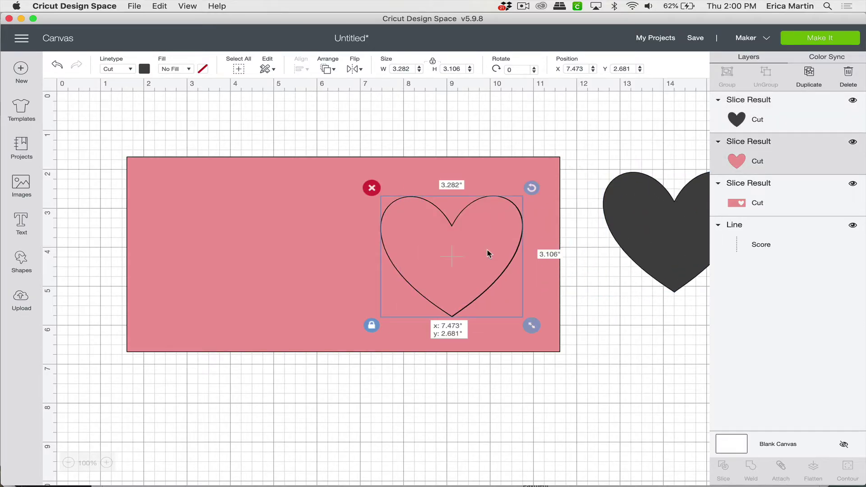
{"action": "left_click_drag", "start_coordinate": [496, 257], "coordinate": [703, 352]}
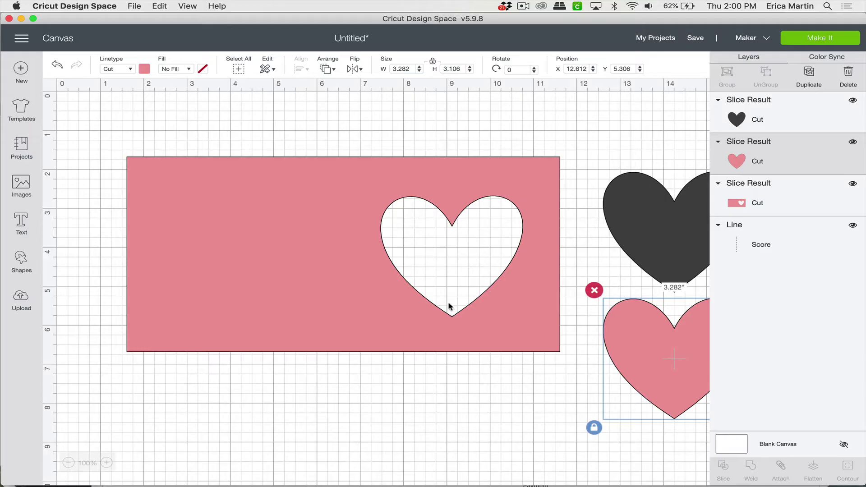
{"action": "left_click_drag", "start_coordinate": [603, 140], "coordinate": [666, 342]}
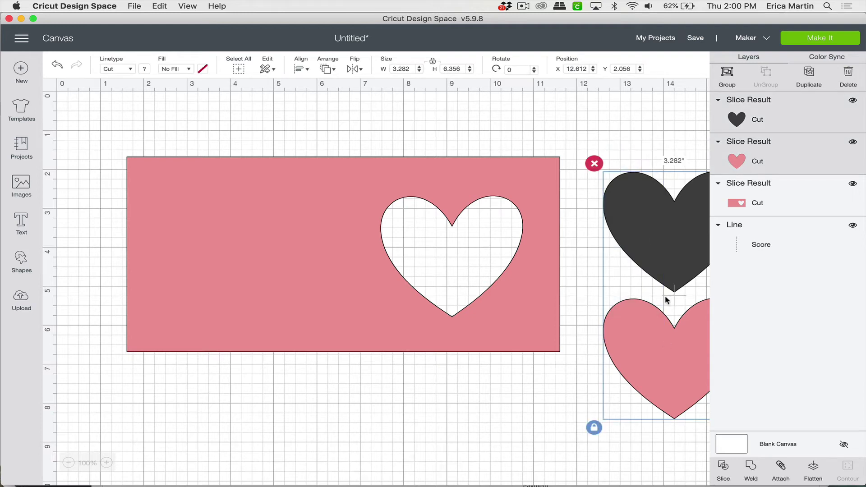
{"action": "left_click", "coordinate": [849, 72]}
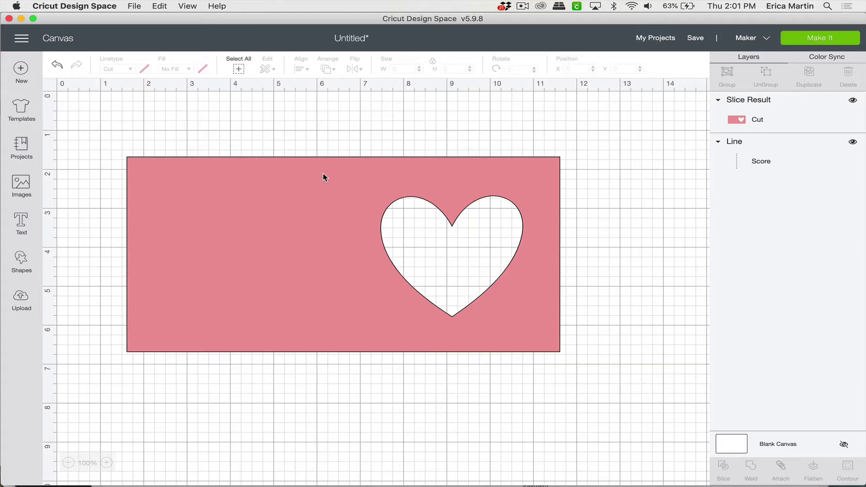
- Send the sliced pink card to the back, behind the score line
{"action": "left_click", "coordinate": [428, 175]}
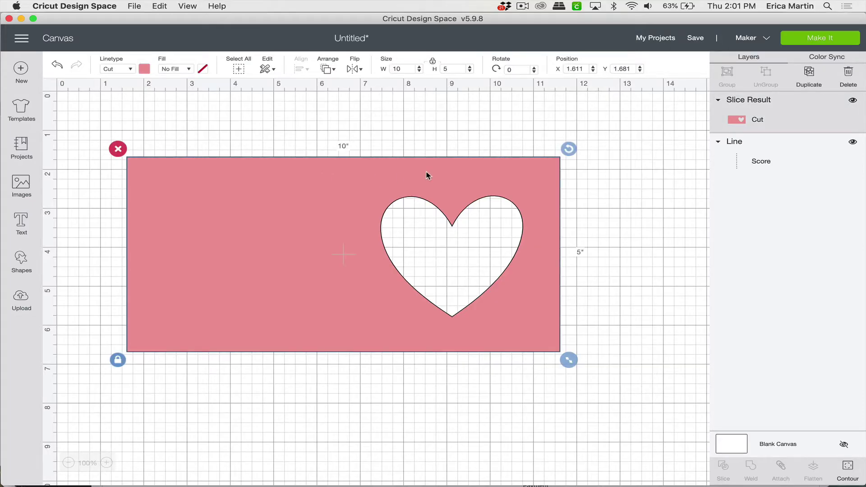
{"action": "left_click", "coordinate": [327, 68]}
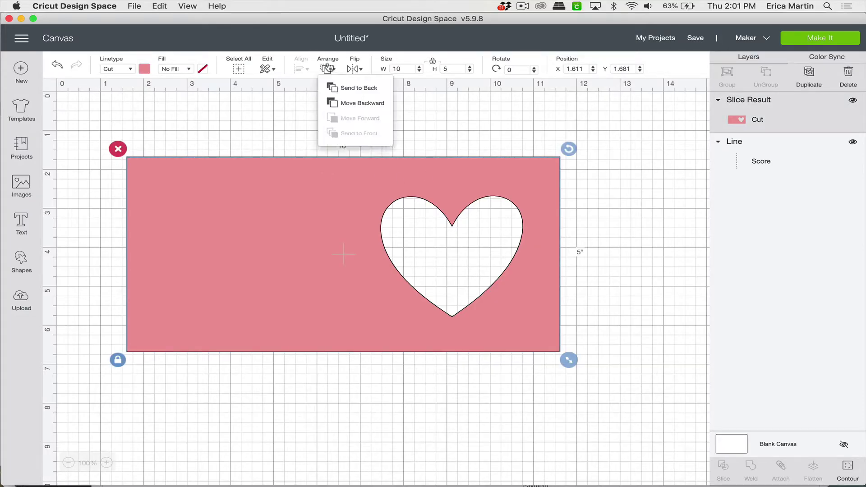
{"action": "left_click", "coordinate": [337, 86]}
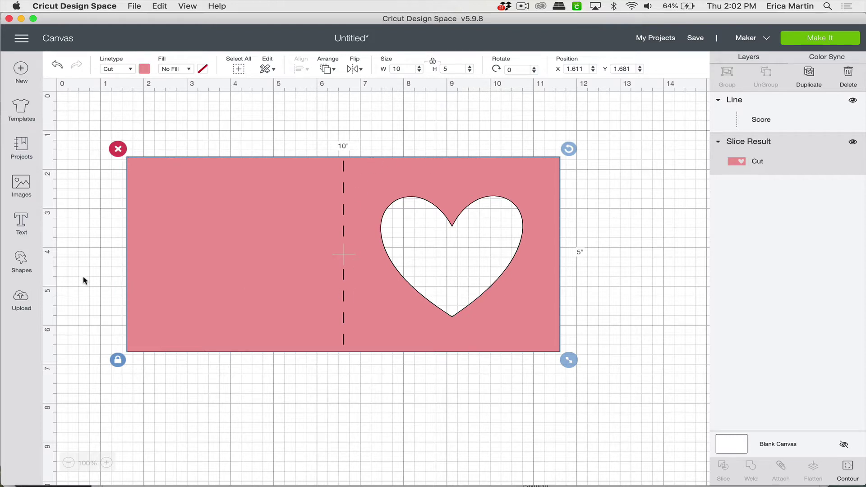
- Add a square sized 4.514 in covering the heart window on the card's right half
{"action": "left_click", "coordinate": [21, 261]}
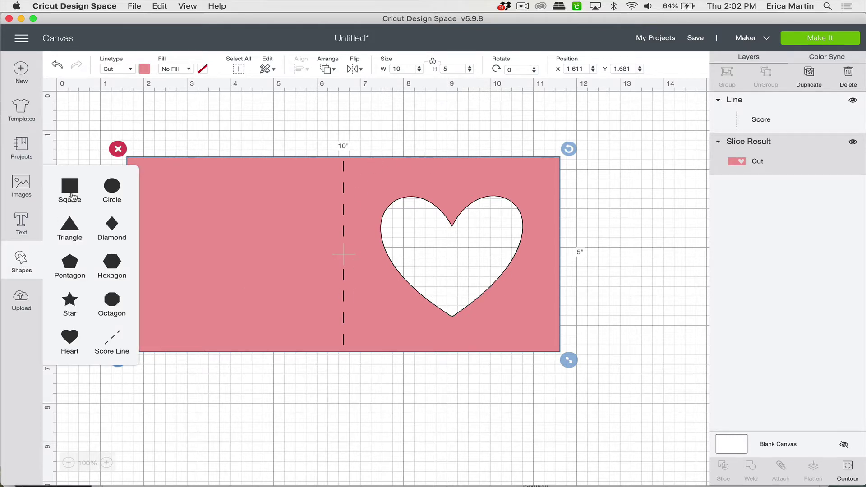
{"action": "left_click", "coordinate": [73, 190]}
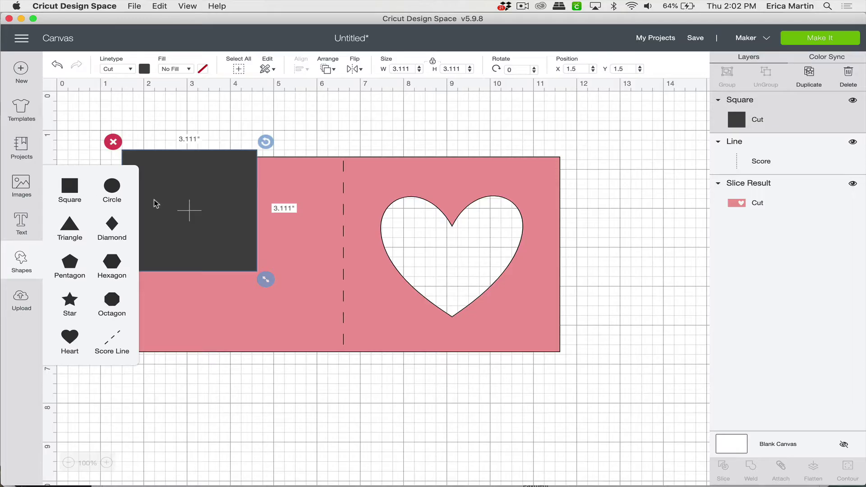
{"action": "left_click_drag", "start_coordinate": [149, 192], "coordinate": [388, 217]}
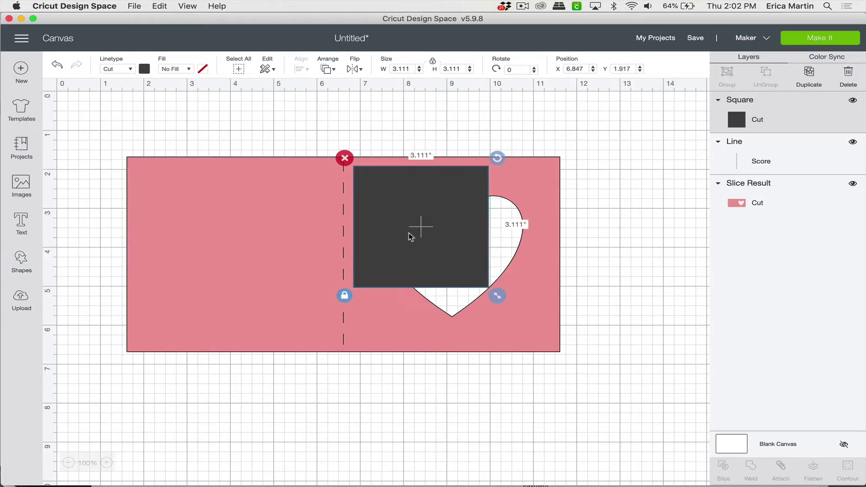
{"action": "left_click_drag", "start_coordinate": [499, 296], "coordinate": [557, 345]}
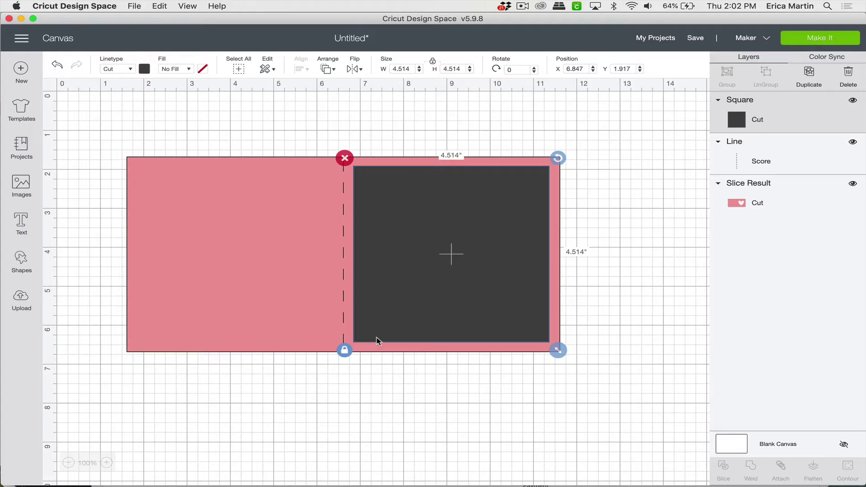
{"action": "left_click_drag", "start_coordinate": [519, 306], "coordinate": [520, 306]}
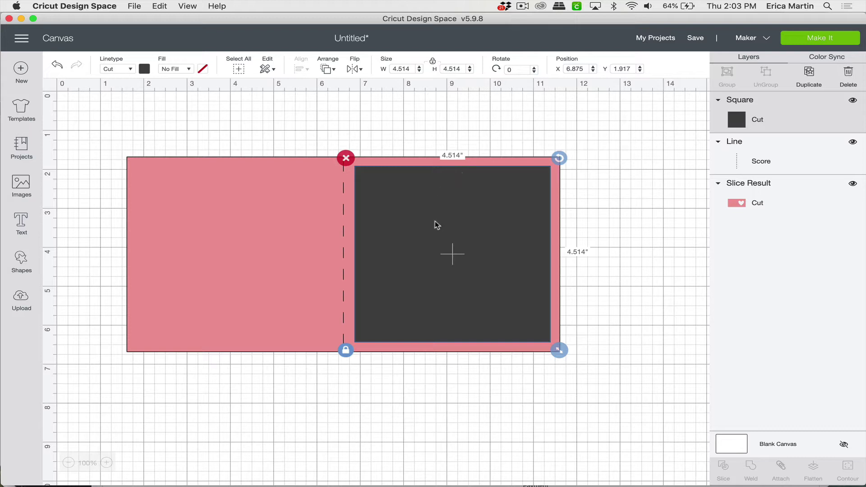
- Colour the square dark red
{"action": "left_click", "coordinate": [144, 69]}
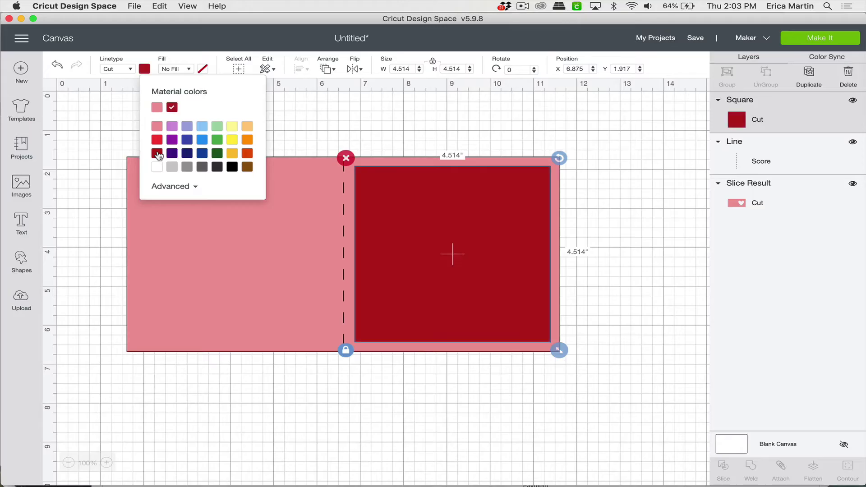
{"action": "left_click", "coordinate": [303, 125]}
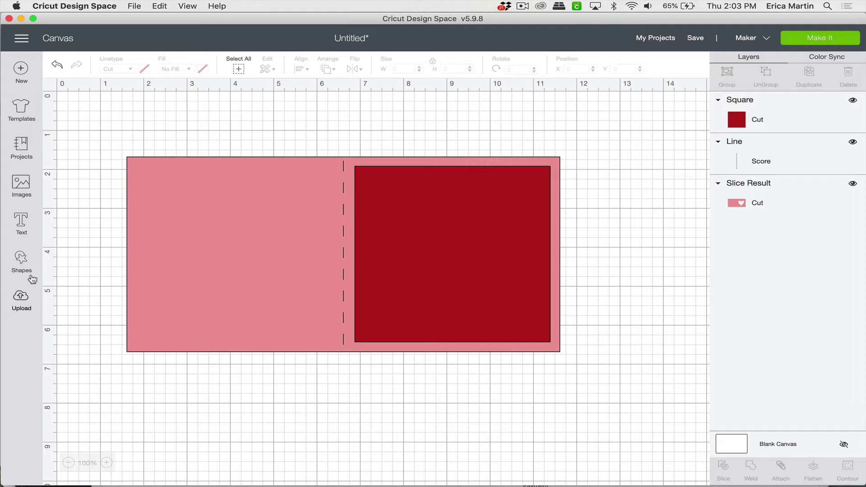
- Add a score line to the right of the card and set its linetype to Cut
{"action": "left_click", "coordinate": [20, 266]}
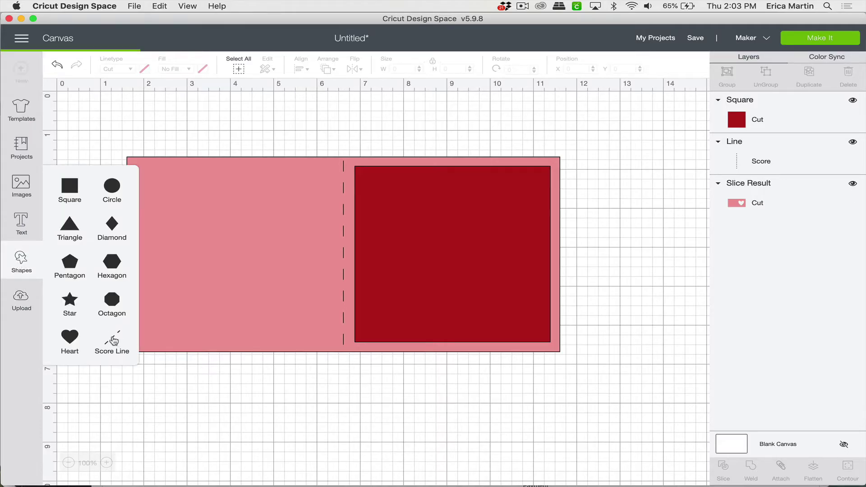
{"action": "left_click", "coordinate": [118, 341]}
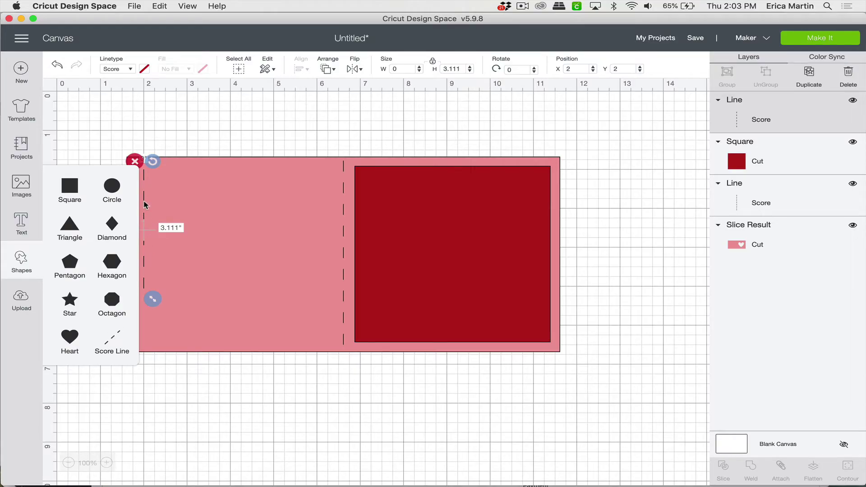
{"action": "left_click_drag", "start_coordinate": [145, 204], "coordinate": [591, 162]}
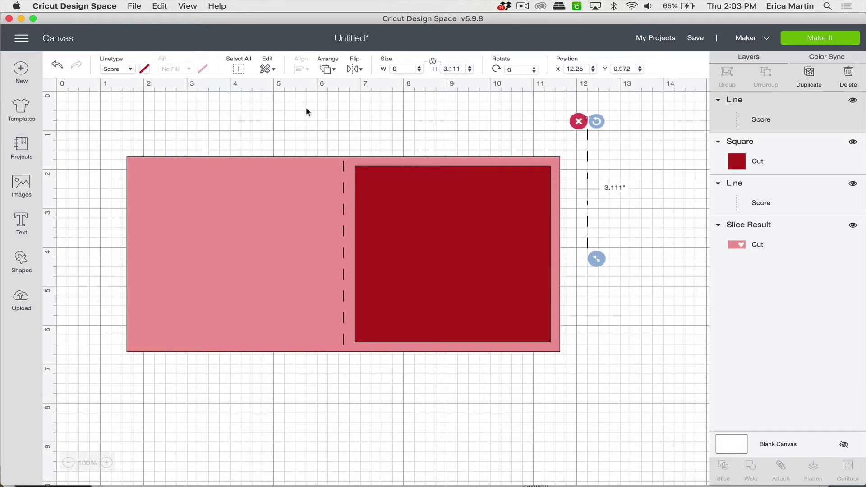
{"action": "left_click", "coordinate": [117, 70]}
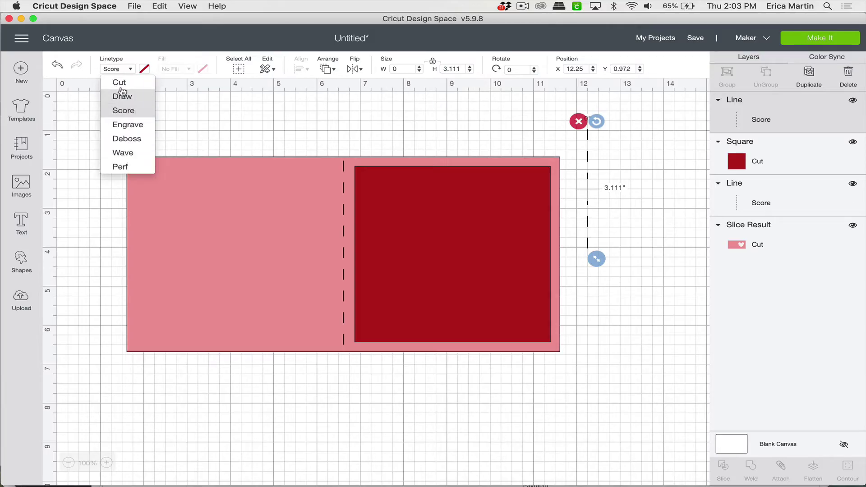
{"action": "left_click", "coordinate": [119, 83]}
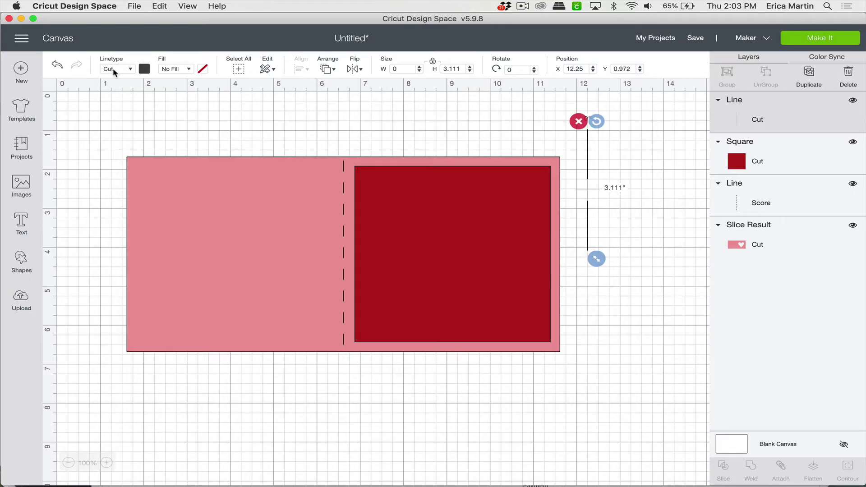
{"action": "left_click", "coordinate": [110, 71]}
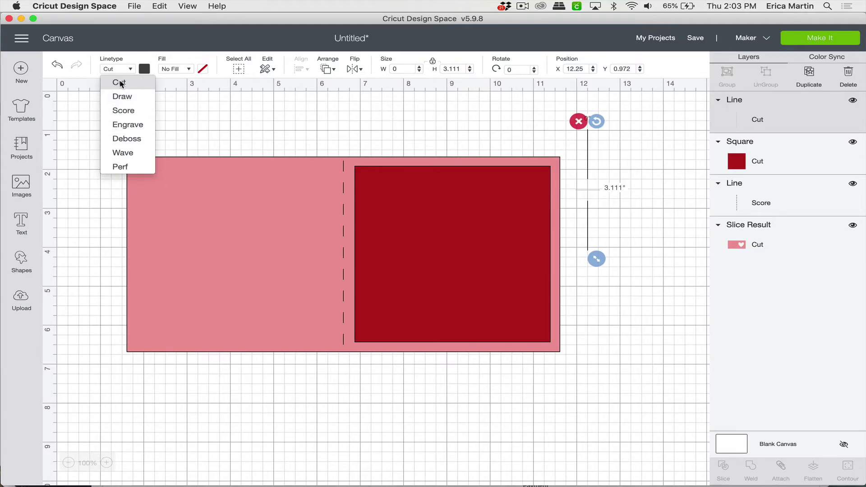
{"action": "left_click", "coordinate": [116, 84]}
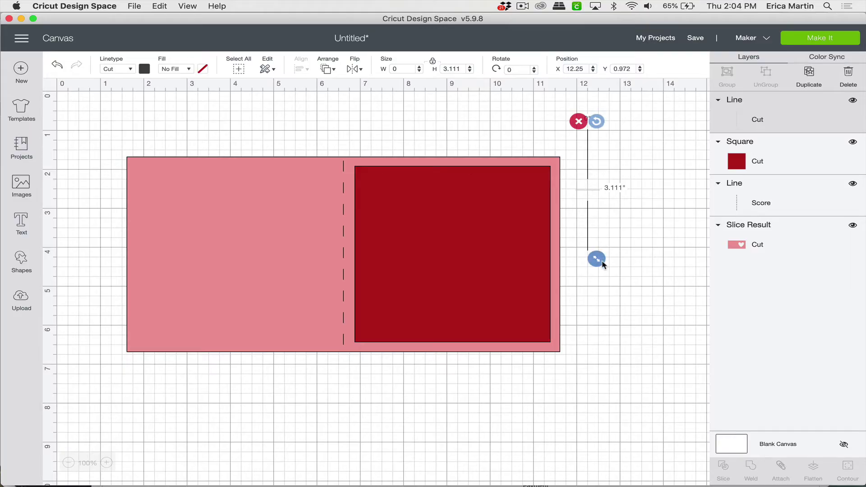
- Shorten the cut line to 1.125 in, rotate it 45°, and place it across the square's top-left corner
{"action": "left_click_drag", "start_coordinate": [598, 261], "coordinate": [401, 215]}
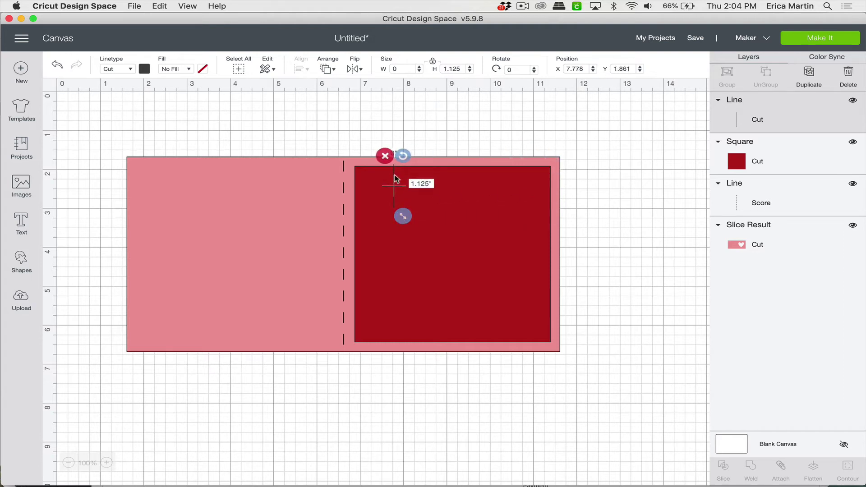
{"action": "mouse_move", "coordinate": [394, 179]}
{"action": "left_mouse_down"}
{"action": "mouse_move", "coordinate": [360, 179]}
{"action": "mouse_move", "coordinate": [387, 177]}
{"action": "left_mouse_up"}
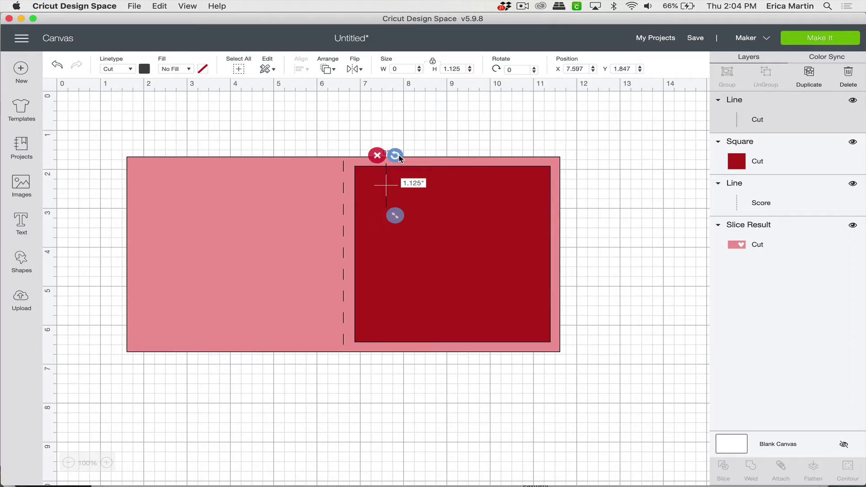
{"action": "left_click_drag", "start_coordinate": [395, 157], "coordinate": [381, 171]}
{"action": "left_click", "coordinate": [391, 125]}
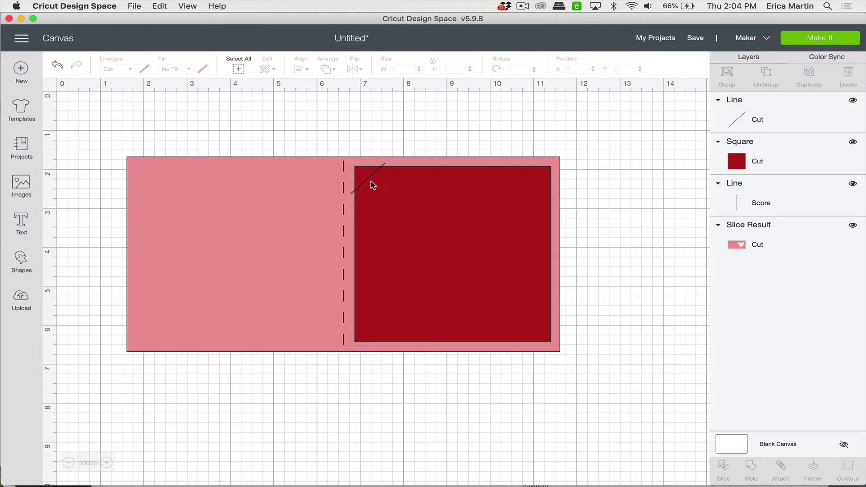
- Duplicate the diagonal slit, flip it horizontally, and place it across the red square's top-right corner
{"action": "left_click", "coordinate": [369, 179]}
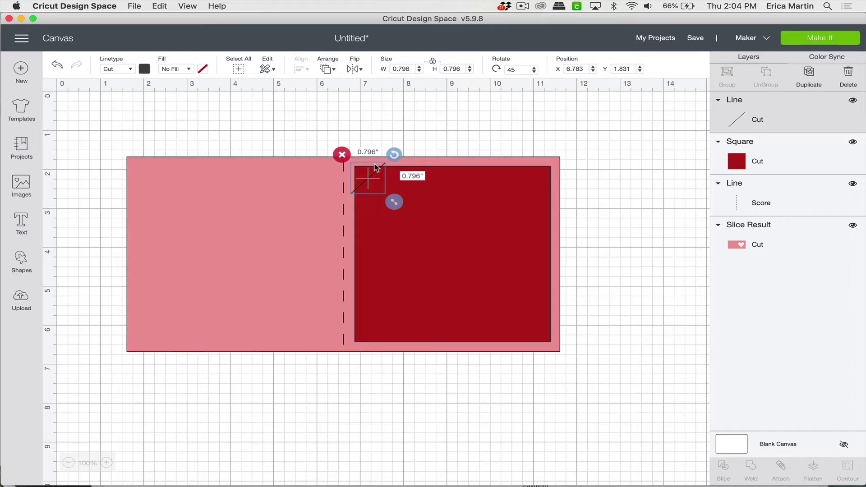
{"action": "left_click", "coordinate": [811, 73]}
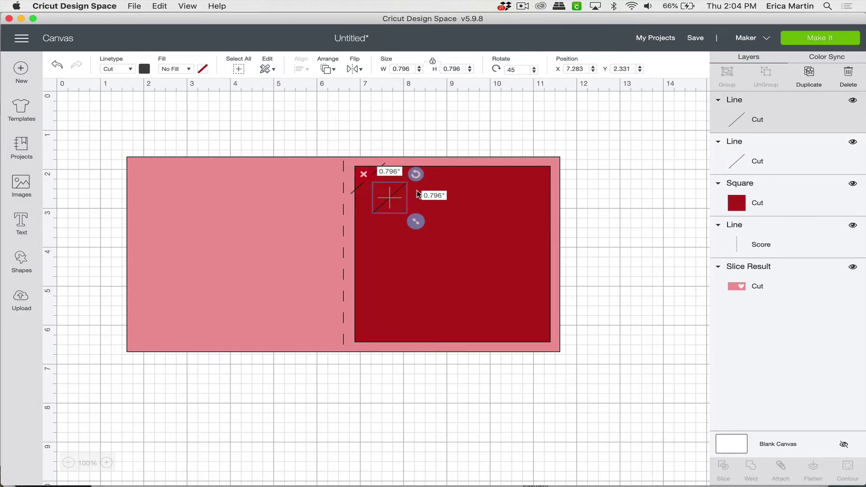
{"action": "left_click_drag", "start_coordinate": [403, 192], "coordinate": [548, 169]}
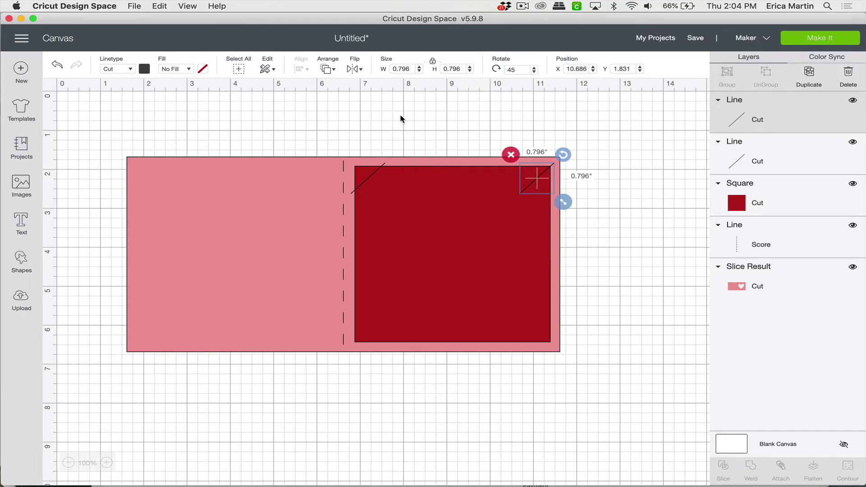
{"action": "left_click", "coordinate": [357, 70]}
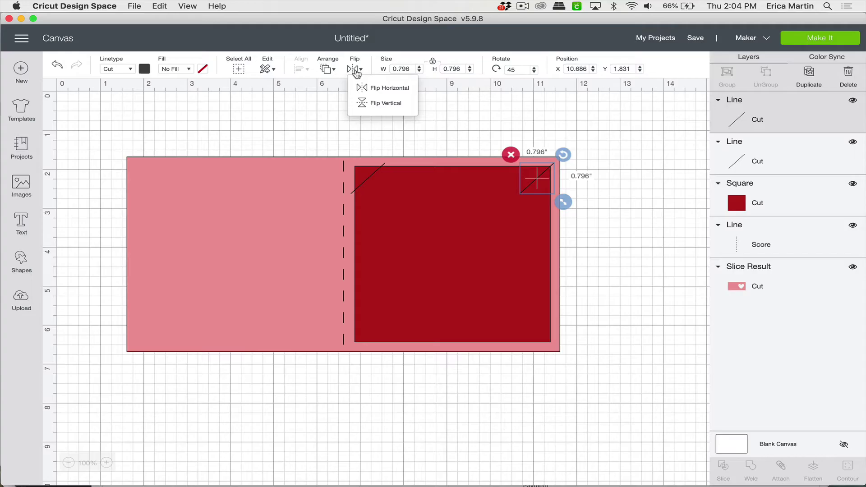
{"action": "left_click", "coordinate": [366, 92]}
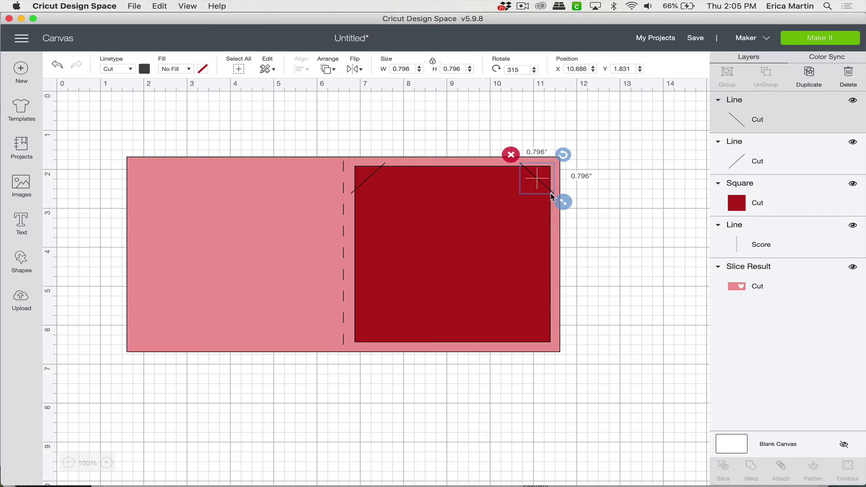
{"action": "left_click_drag", "start_coordinate": [551, 196], "coordinate": [553, 197]}
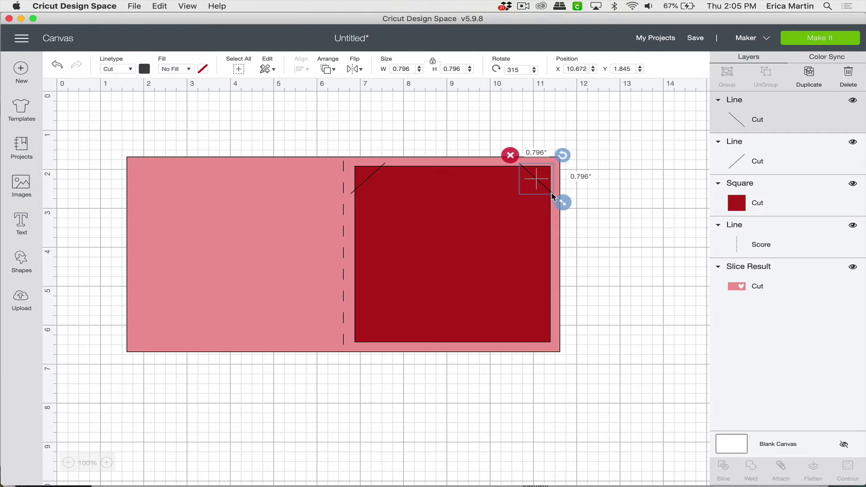
{"action": "left_click", "coordinate": [602, 182]}
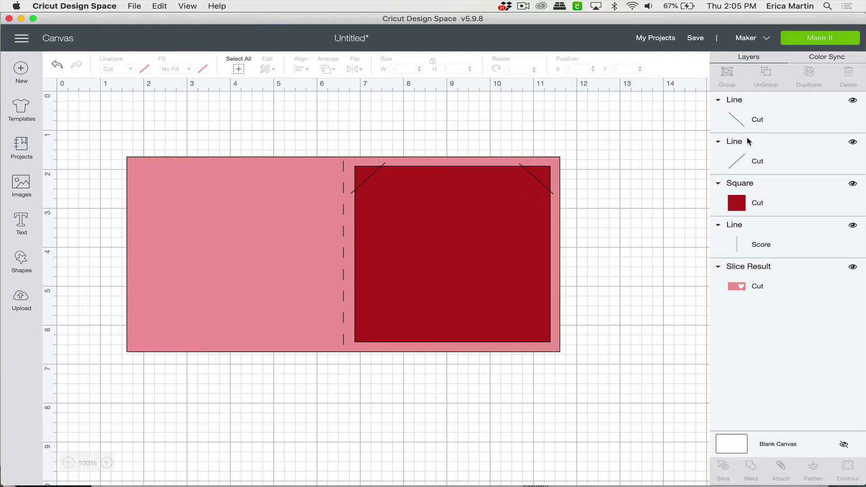
- Duplicate both top corner slits, flip them vertically, and move them onto the square's bottom corners
{"action": "left_click", "coordinate": [741, 121]}
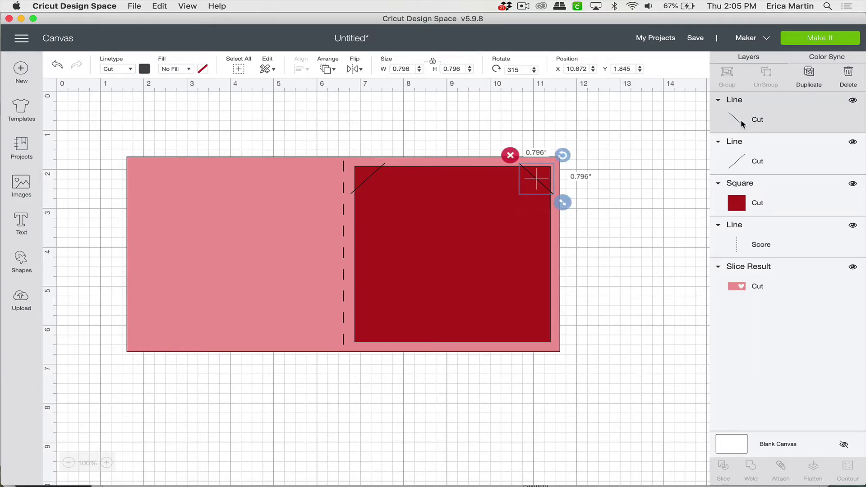
{"action": "left_click", "coordinate": [739, 163], "text": "shift"}
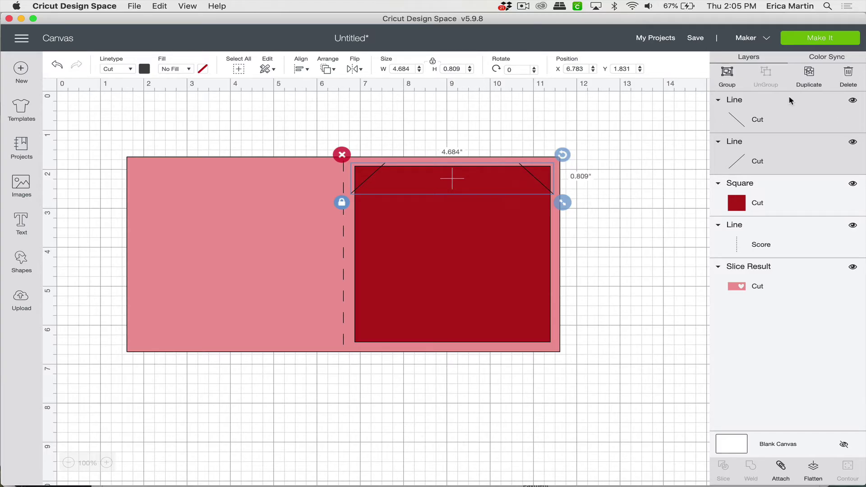
{"action": "left_click", "coordinate": [809, 80]}
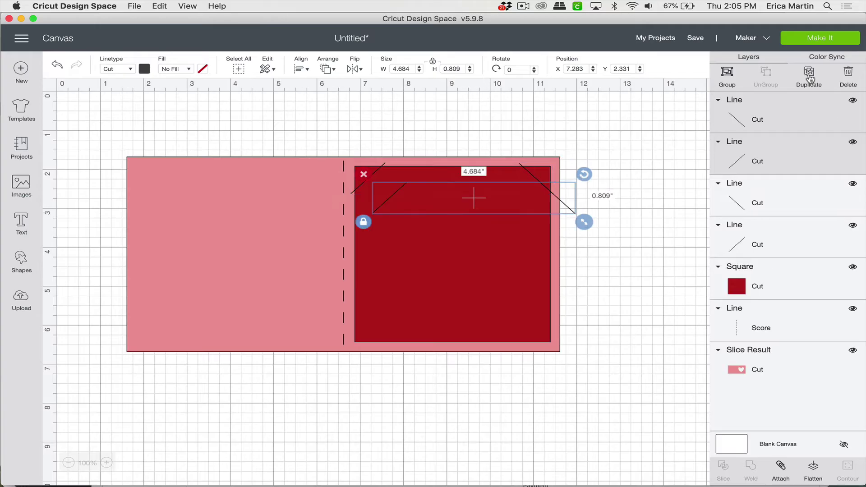
{"action": "left_click", "coordinate": [355, 69]}
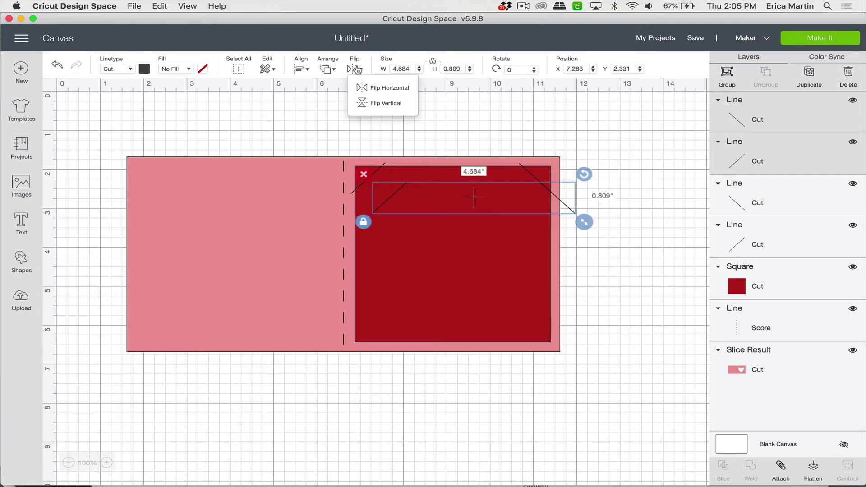
{"action": "left_click", "coordinate": [367, 106]}
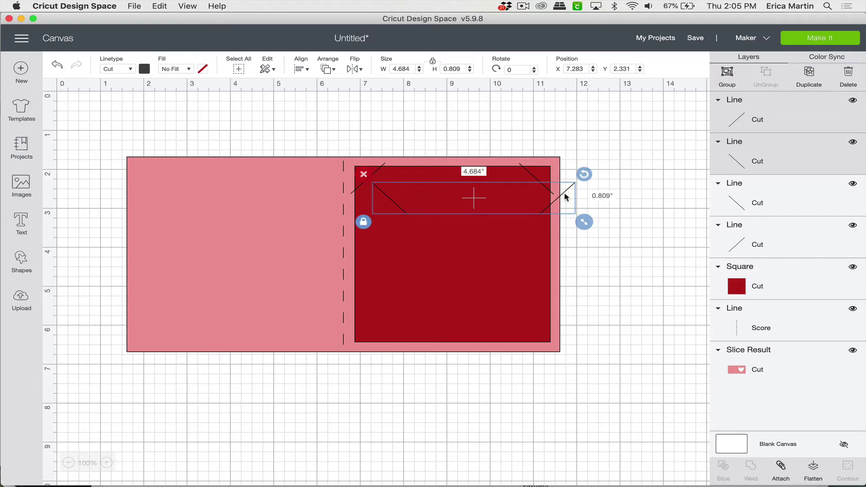
{"action": "left_click_drag", "start_coordinate": [565, 197], "coordinate": [545, 328]}
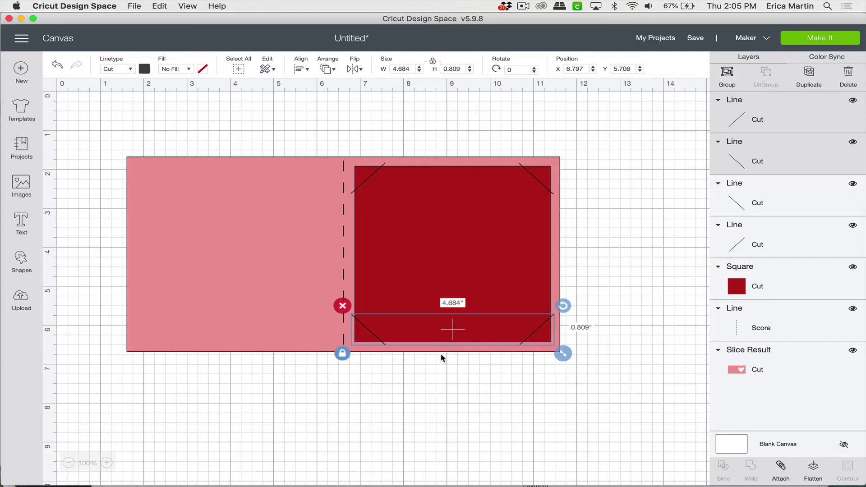
{"action": "left_click", "coordinate": [440, 407]}
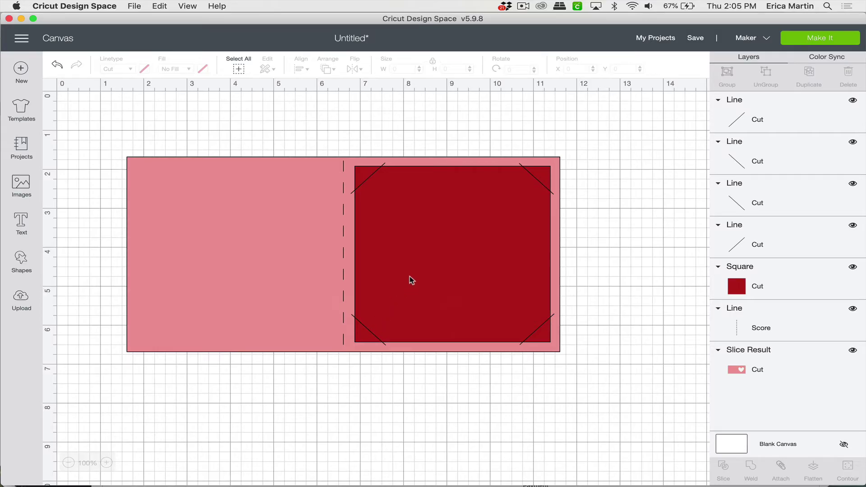
- Send the red square to the back, behind the pink card
{"action": "left_click", "coordinate": [455, 226]}
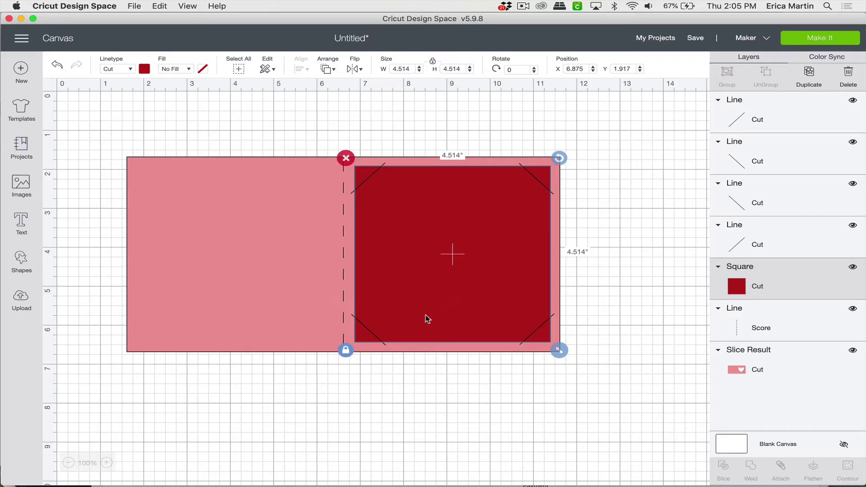
{"action": "left_click", "coordinate": [328, 69]}
{"action": "left_click", "coordinate": [332, 88]}
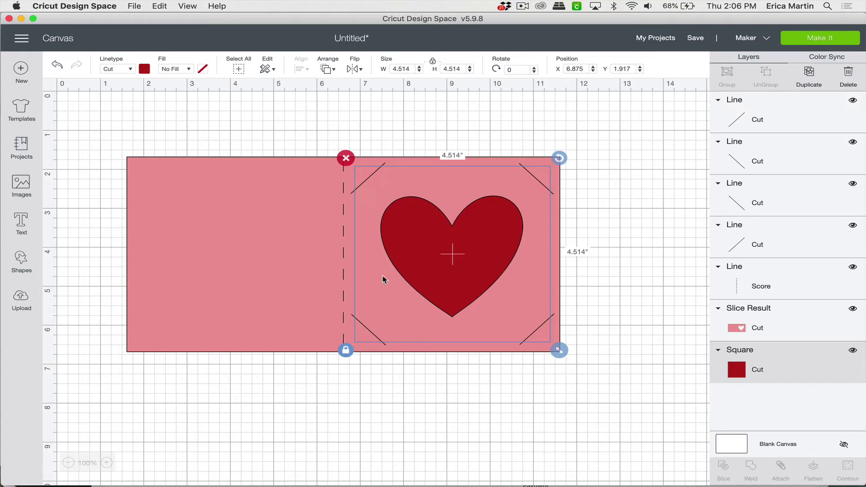
{"action": "left_click", "coordinate": [632, 281]}
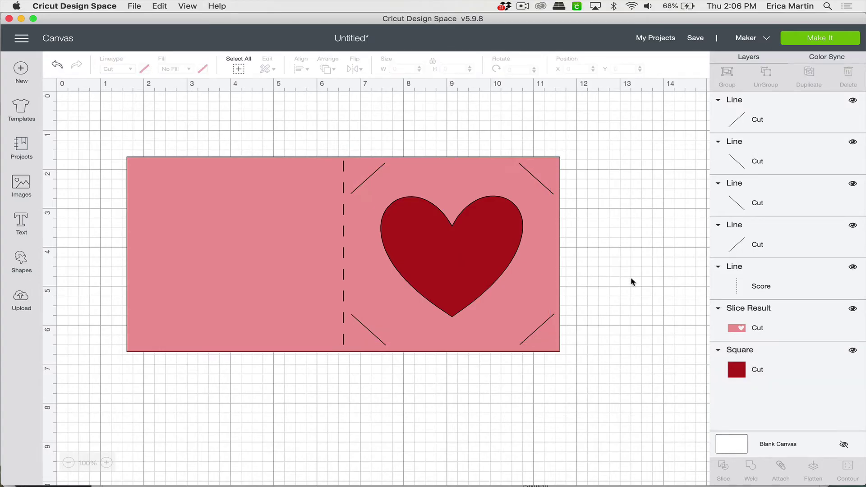
{"action": "left_click", "coordinate": [804, 38]}
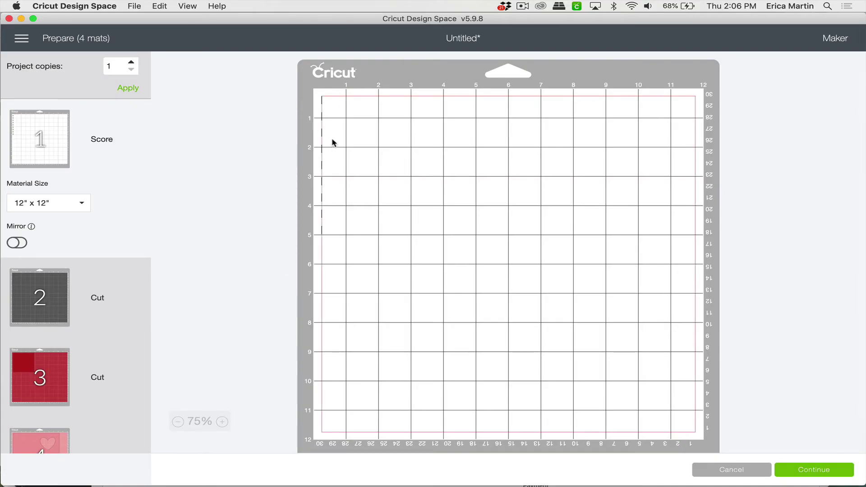
{"action": "scroll", "coordinate": [81, 313], "scroll_direction": "down", "scroll_amount": 3}
{"action": "left_click", "coordinate": [31, 403]}
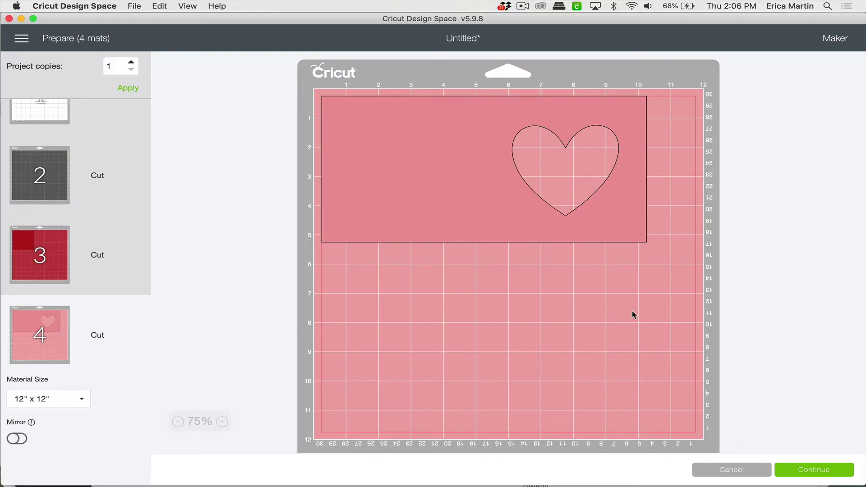
{"action": "left_click", "coordinate": [731, 470]}
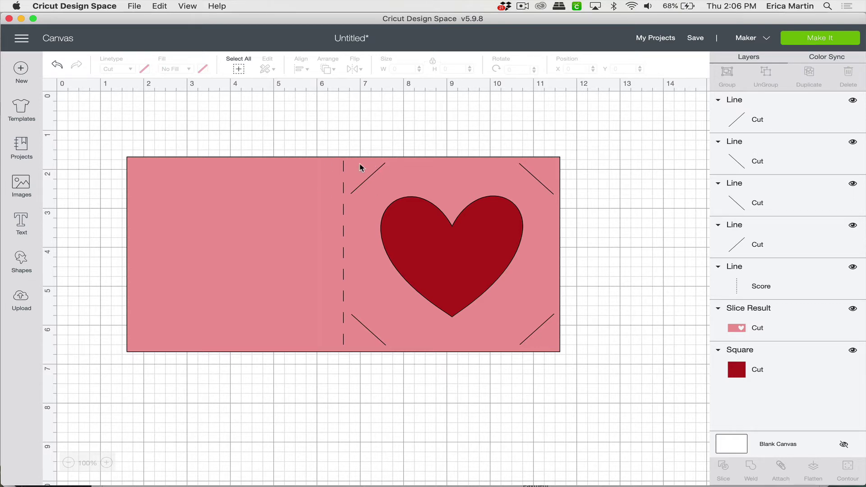
- Hide the red square, attach the card, score line and four slits, then unhide the square
{"action": "left_click", "coordinate": [760, 379]}
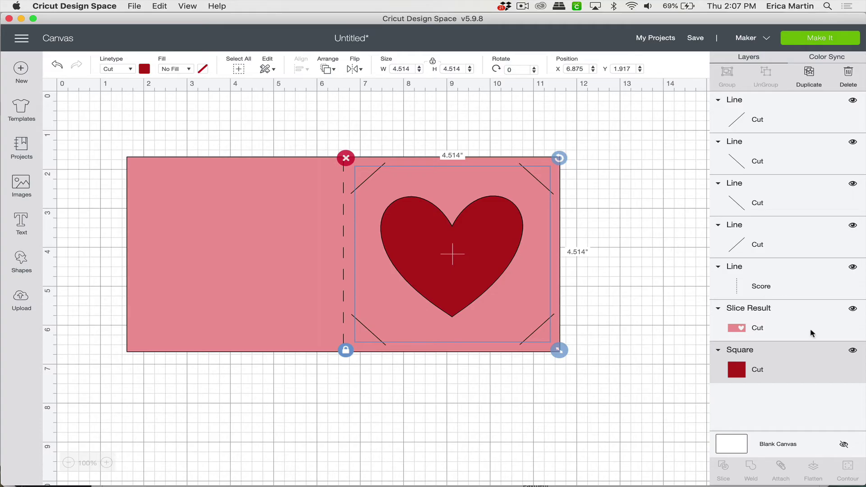
{"action": "left_click", "coordinate": [852, 351]}
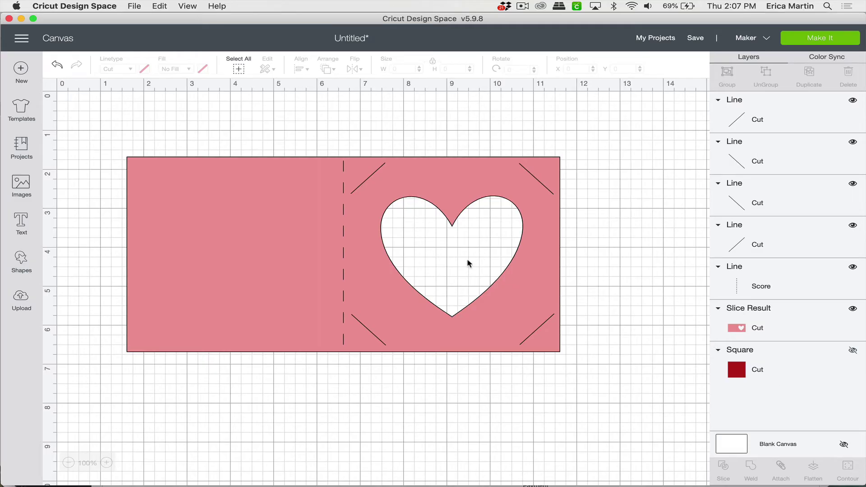
{"action": "left_click_drag", "start_coordinate": [95, 113], "coordinate": [627, 388]}
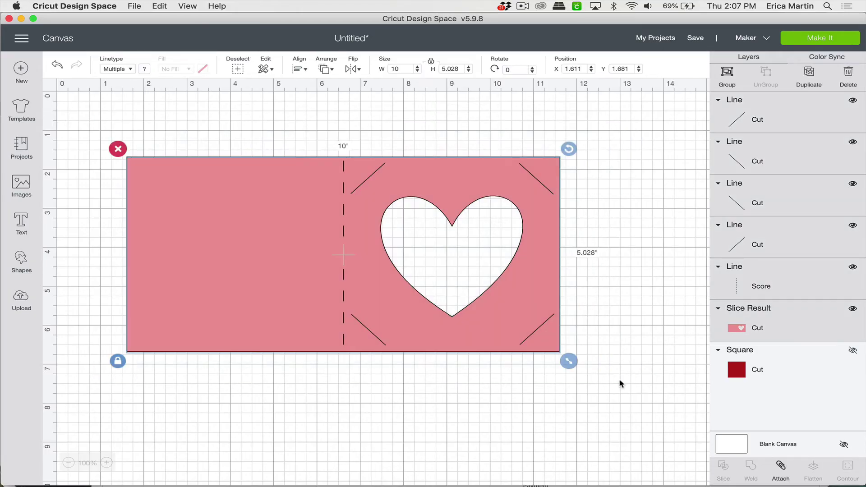
{"action": "left_click", "coordinate": [781, 469]}
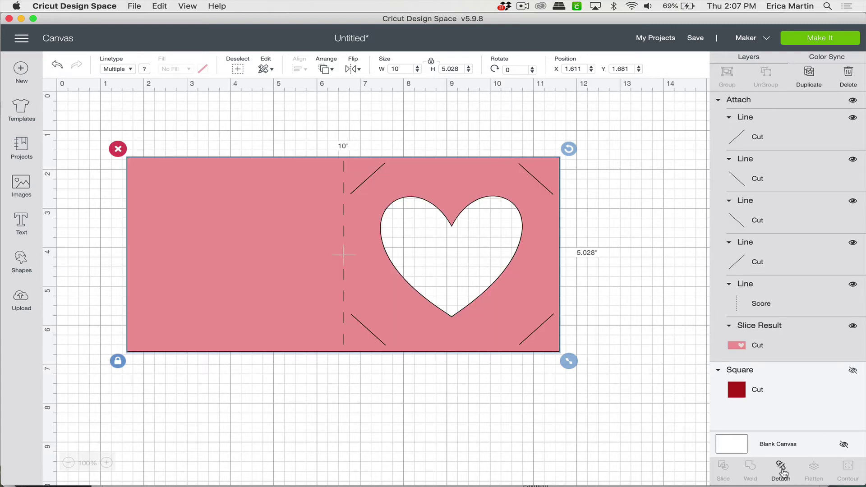
{"action": "left_click", "coordinate": [854, 373]}
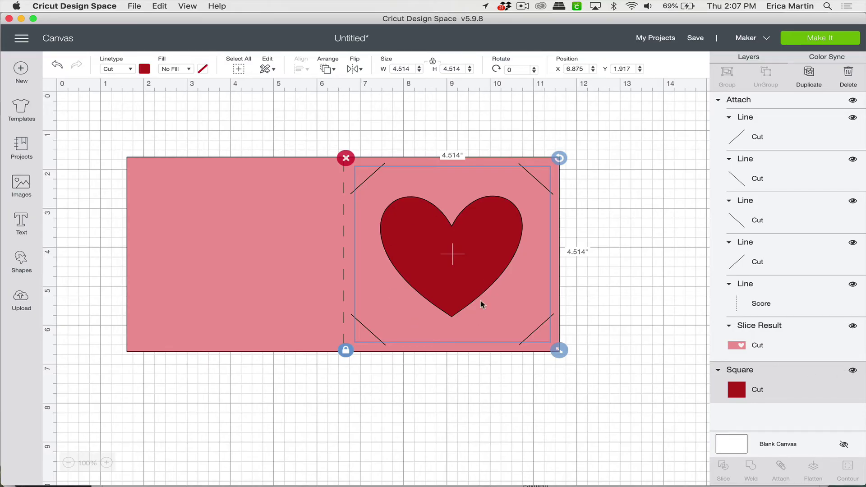
- Preview the project on mats and view mat 2 with the score line, heart and slits
{"action": "left_click", "coordinate": [814, 40]}
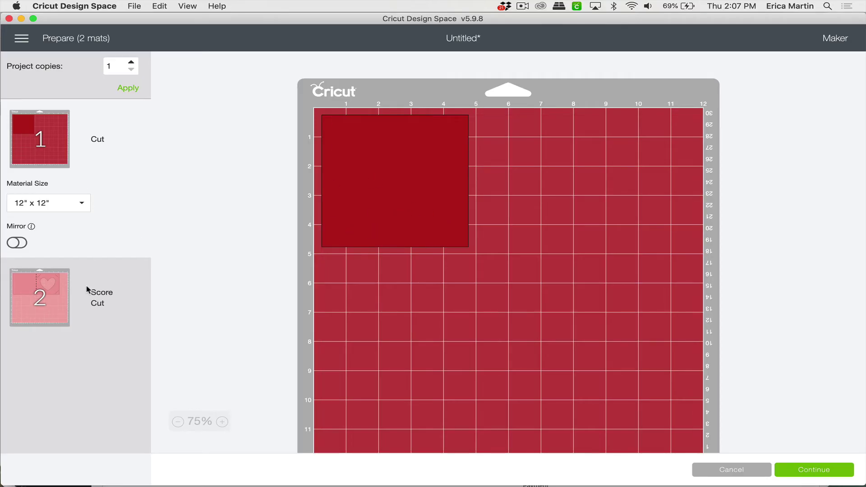
{"action": "left_click", "coordinate": [46, 296]}
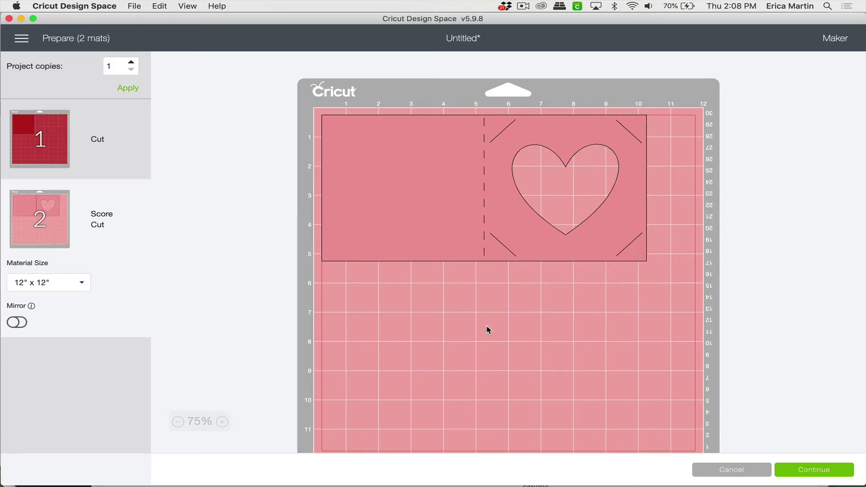
- Continue from the mat preview to the Maker connection and material selection step
{"action": "left_click", "coordinate": [782, 466]}
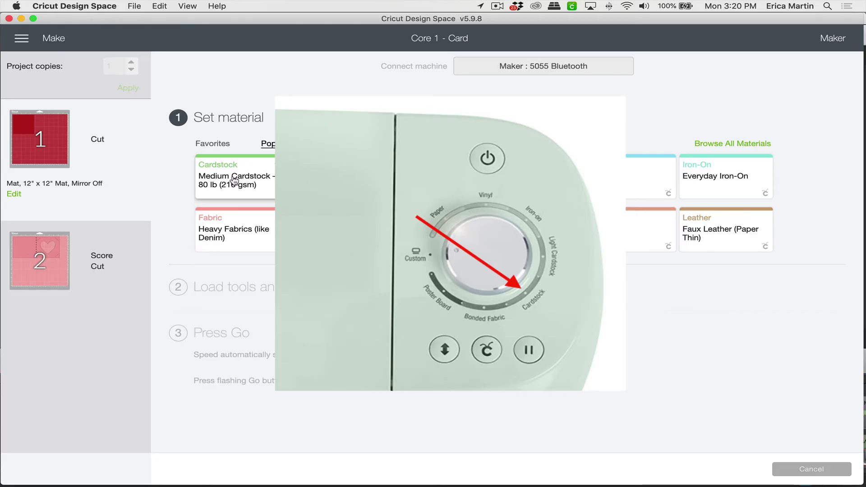
- Choose Medium Cardstock – 80 lb (216 gsm) as the material
{"action": "left_click", "coordinate": [233, 181]}
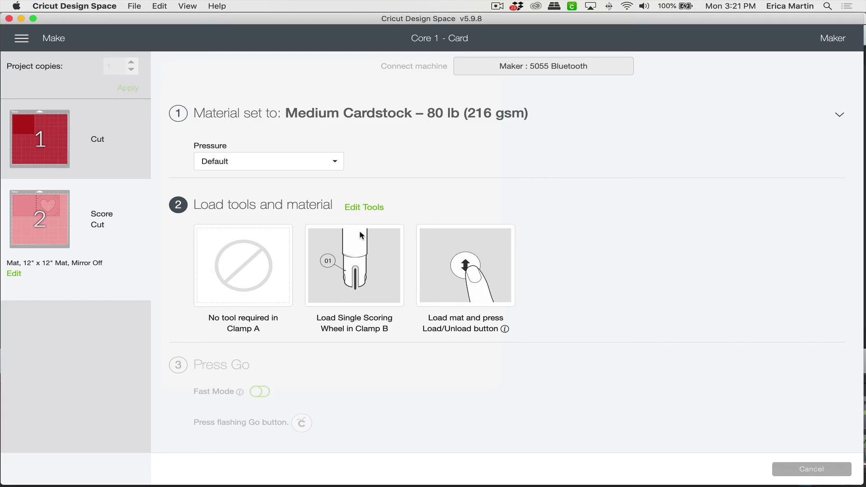
- Switch mat 2's scoring tool to the Scoring Stylus, keeping the Fine-Point Blade in Clamp B
{"action": "left_click", "coordinate": [365, 208]}
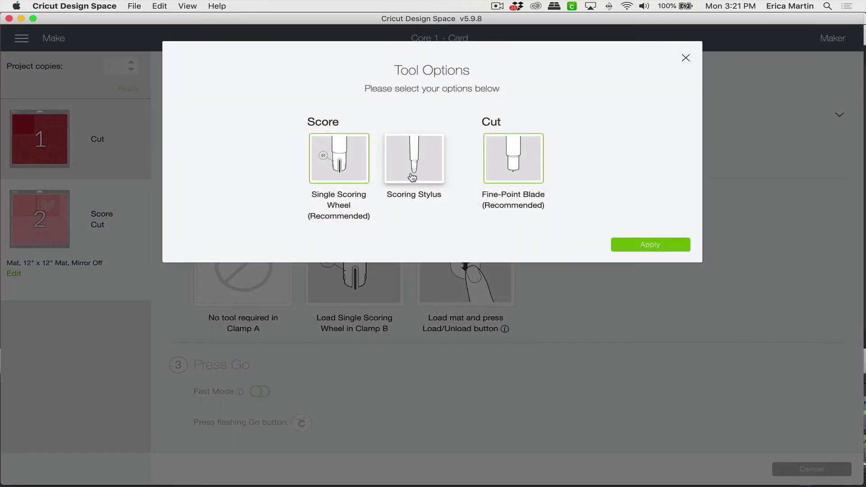
{"action": "left_click", "coordinate": [640, 246]}
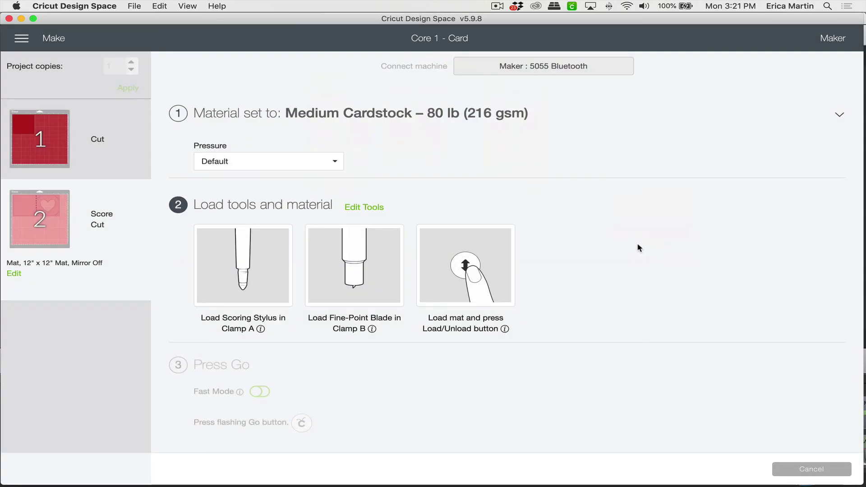